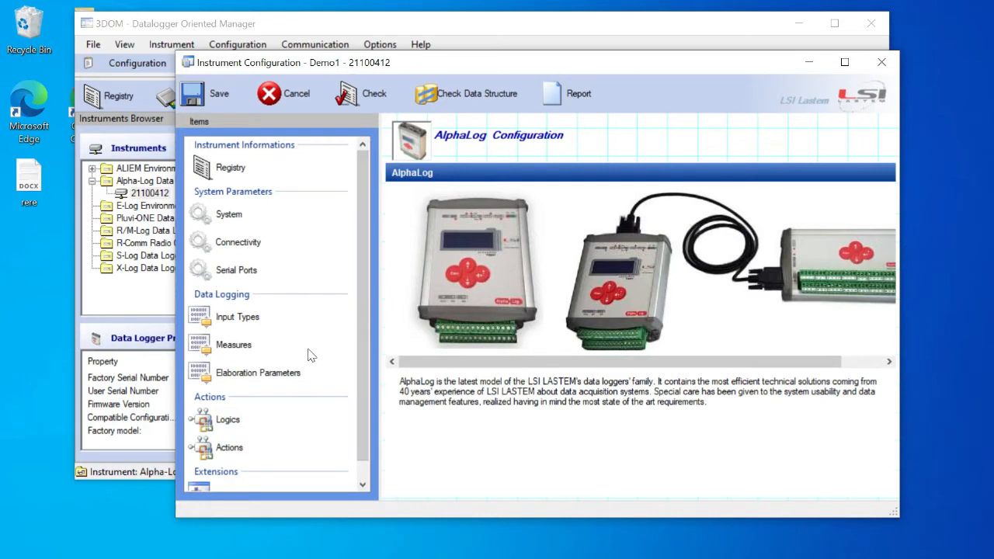
Start adding a measure to the instrument configuration and search the sensor library for code DMA672.1.
click(239, 347)
click(853, 239)
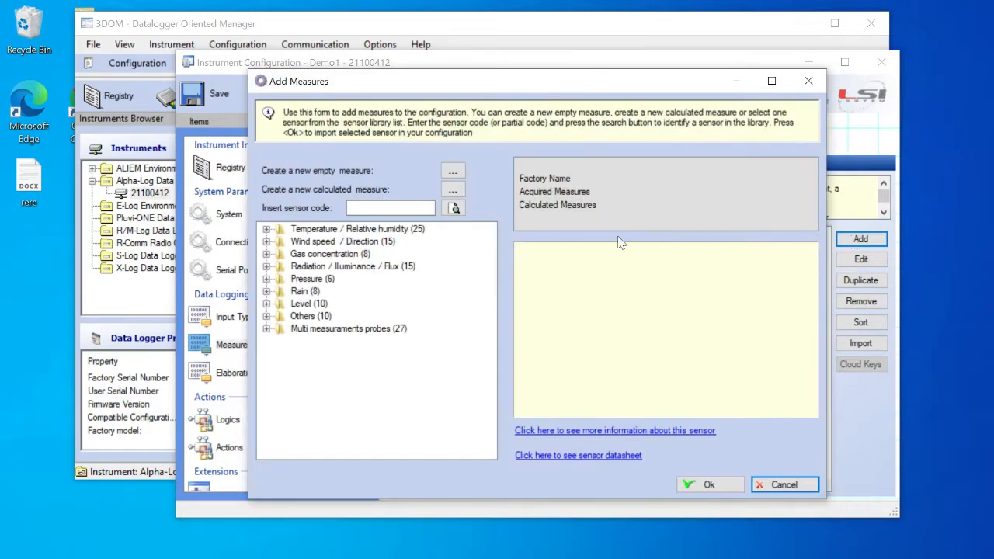
click(388, 208)
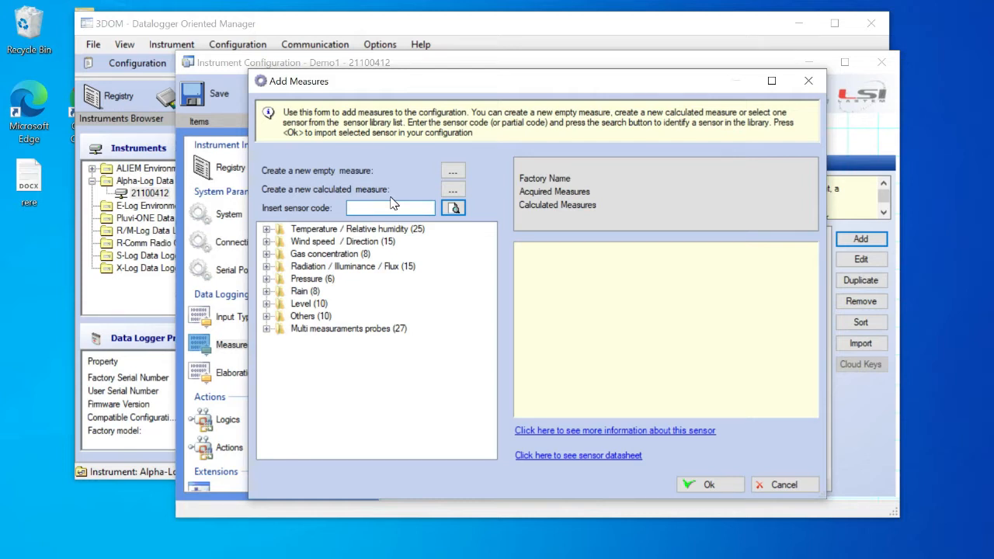
text(DMA672.1)
click(449, 211)
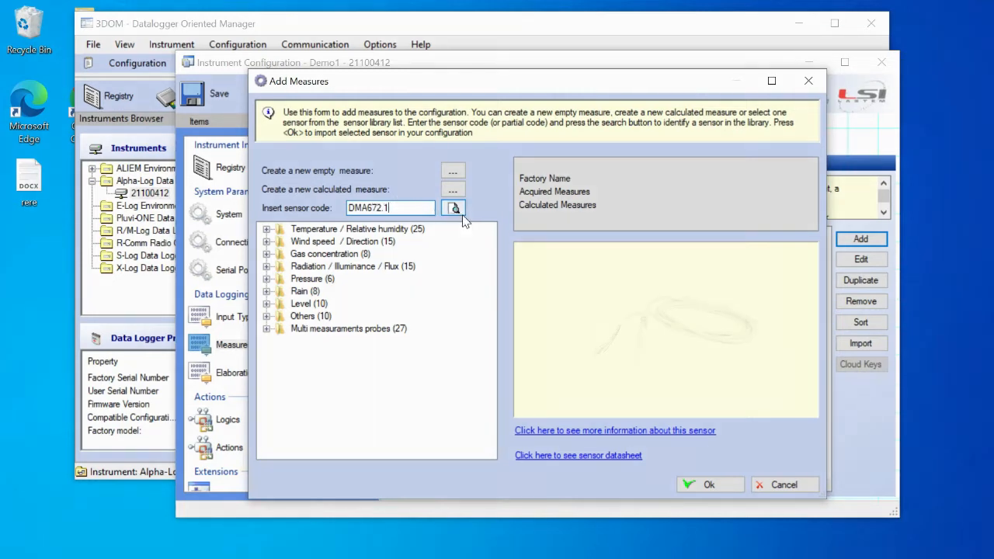
Import the DMA672.1ser sensor variant and add the Thermo-hygrometer RTR input type with its proposed communication parameters.
scroll(448, 259, down, 2)
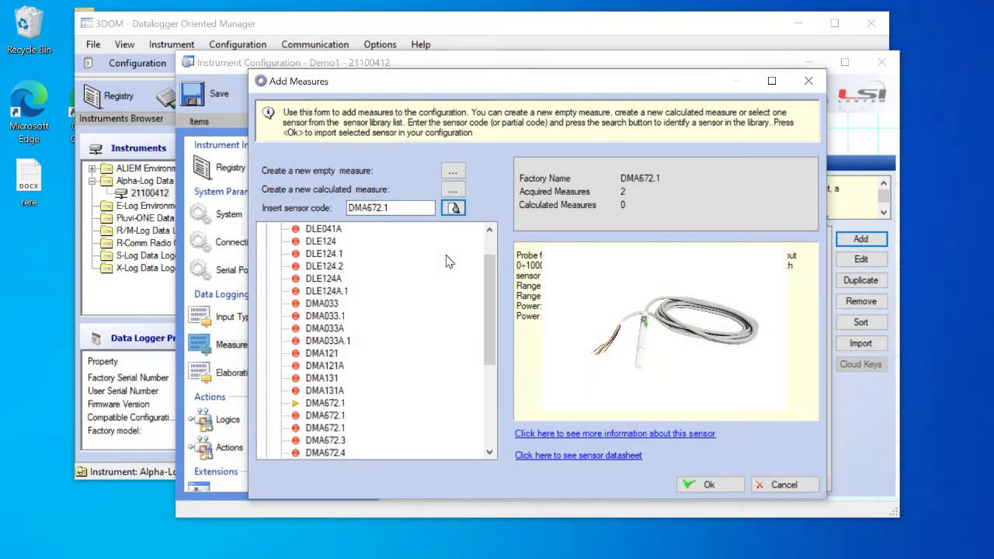
click(334, 391)
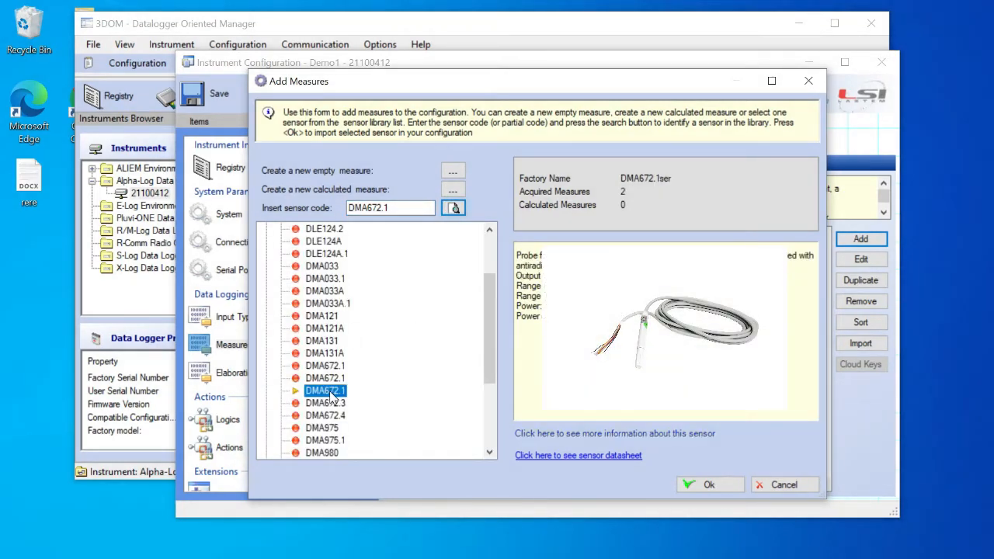
click(738, 484)
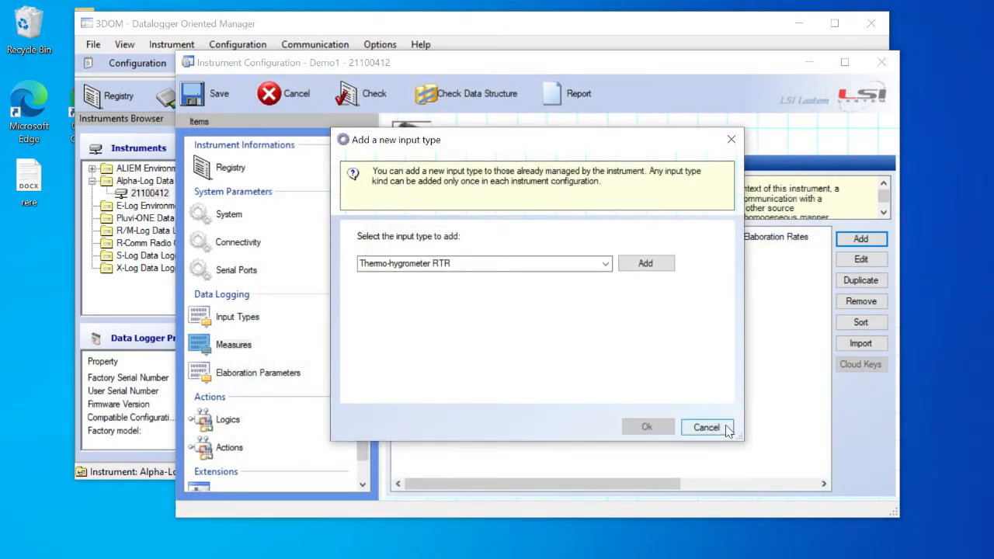
click(633, 272)
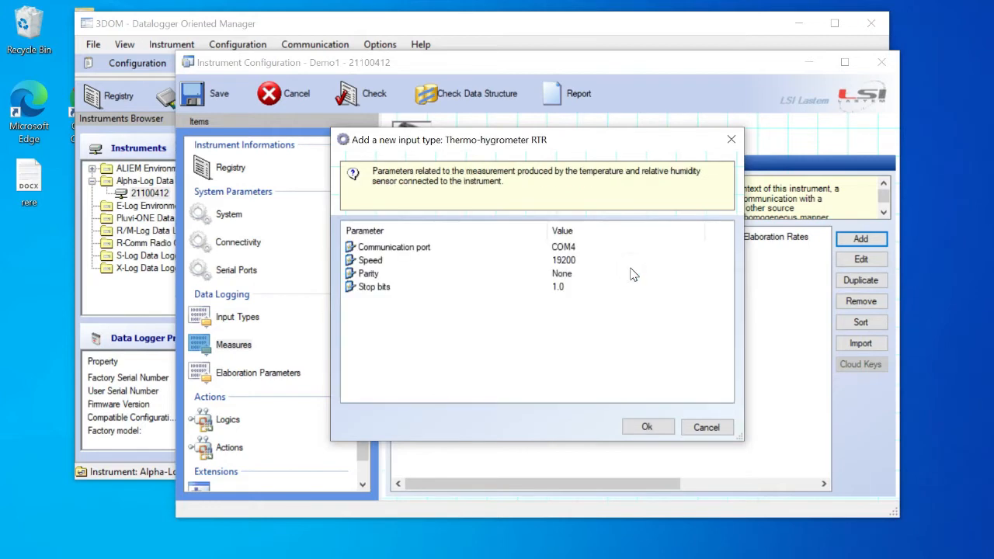
click(662, 427)
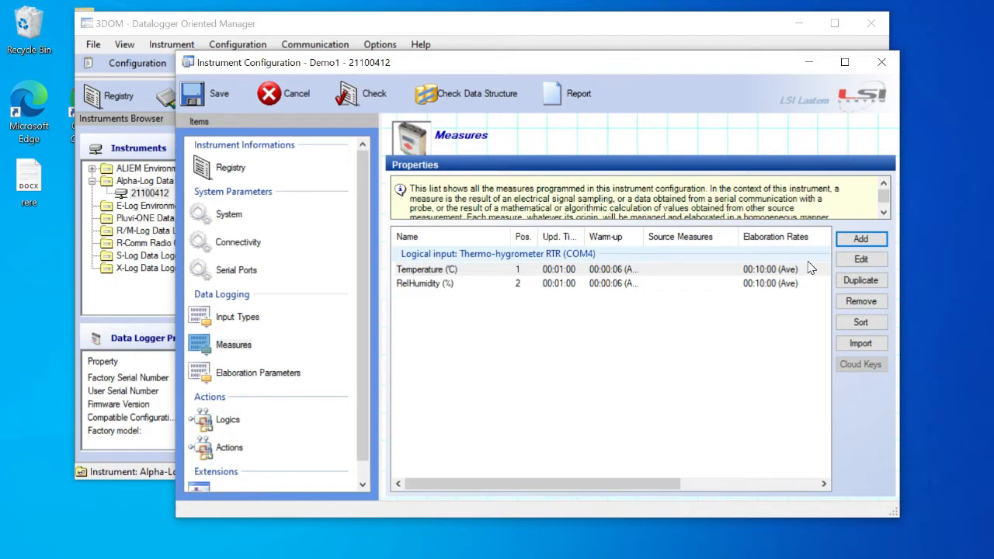
Create a new calculated measure with the calculation type Dew point temperature.
click(845, 240)
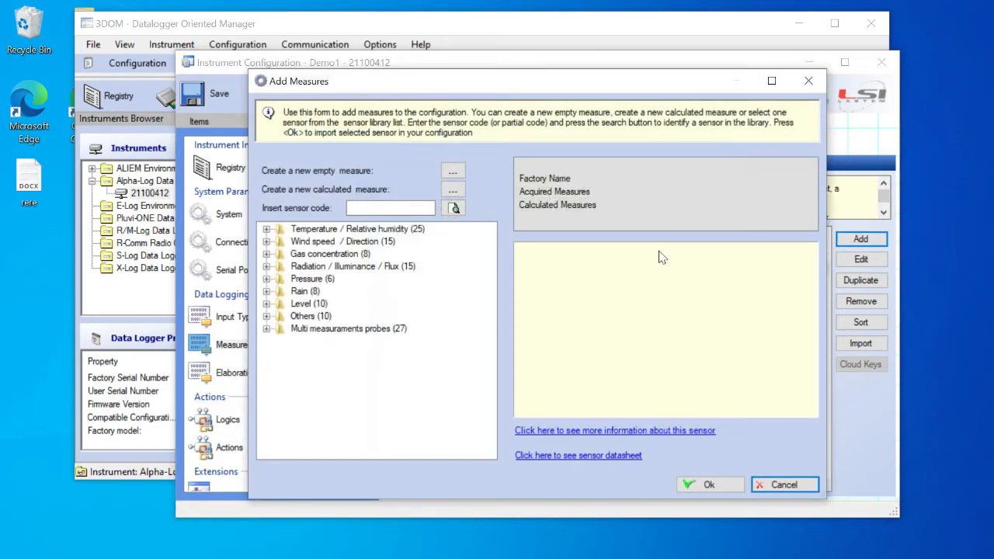
click(456, 193)
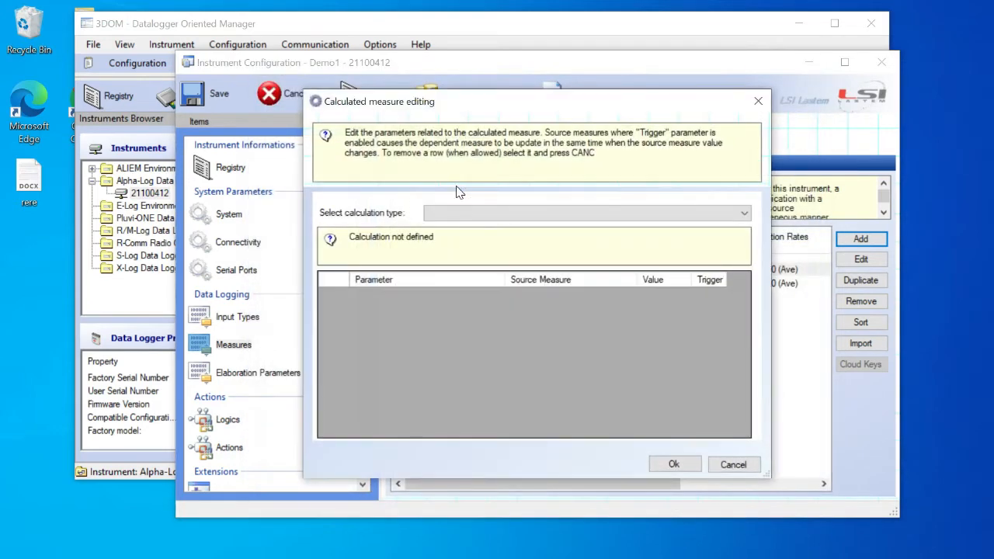
click(713, 213)
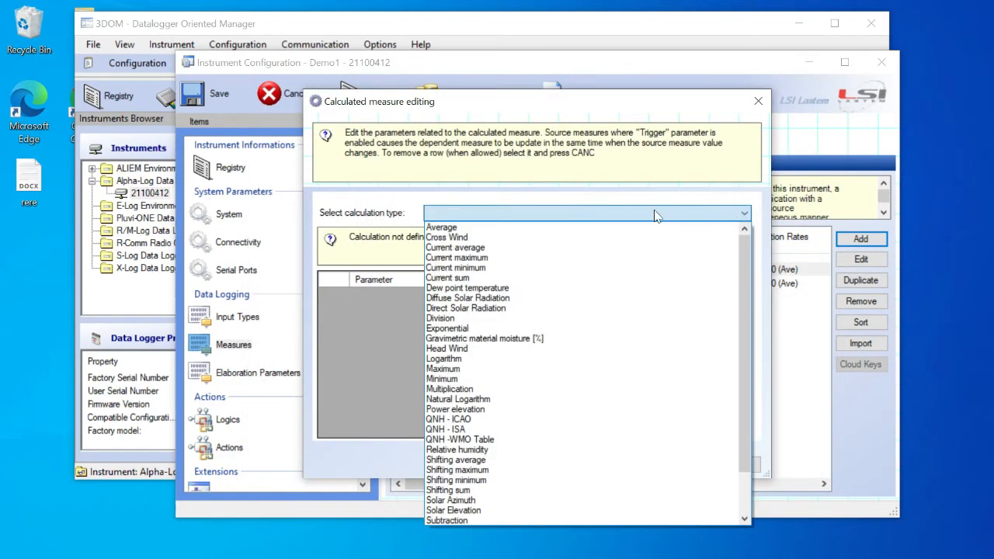
click(476, 288)
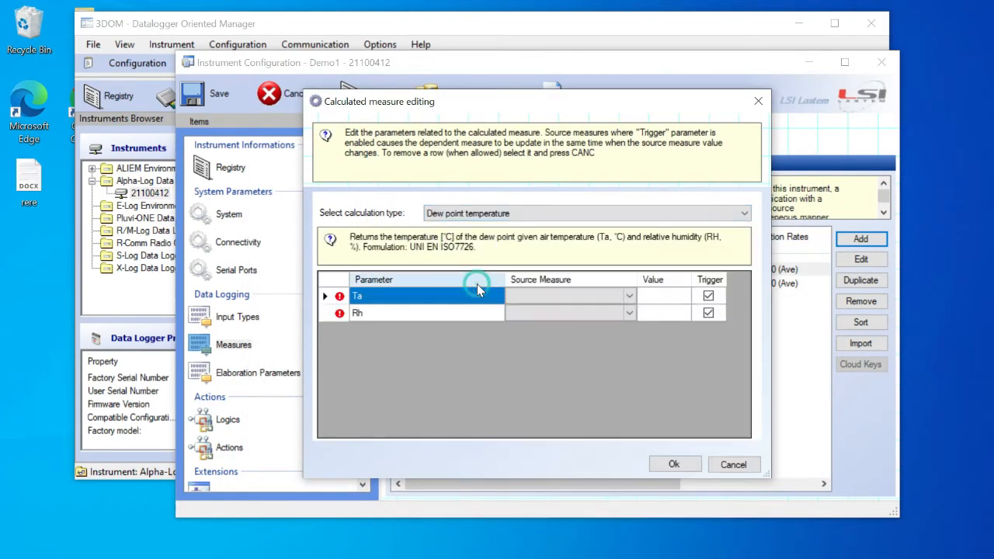
Assign Temperature (°C) as the source measure for Ta and RelHumidity (%) for Rh, and confirm the calculation.
click(628, 299)
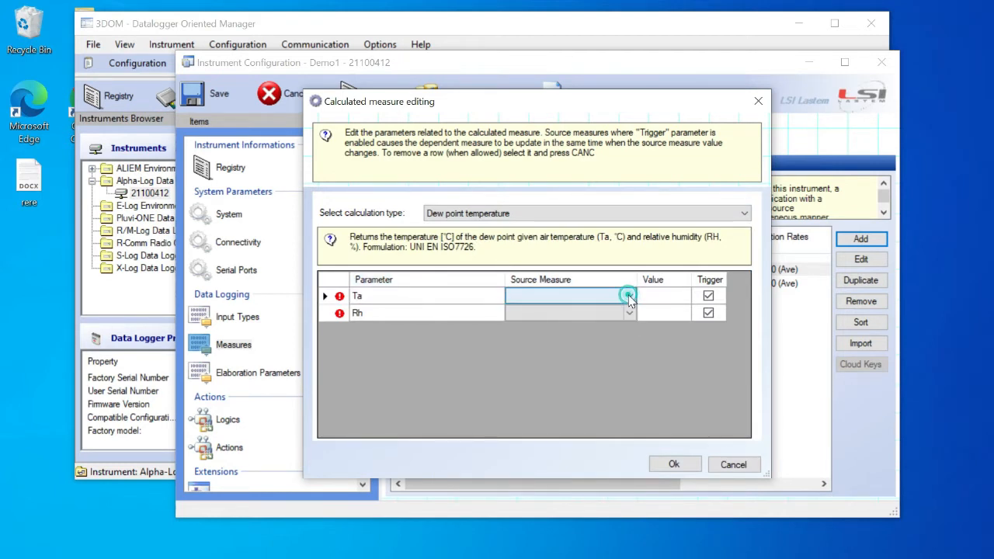
click(628, 299)
click(608, 321)
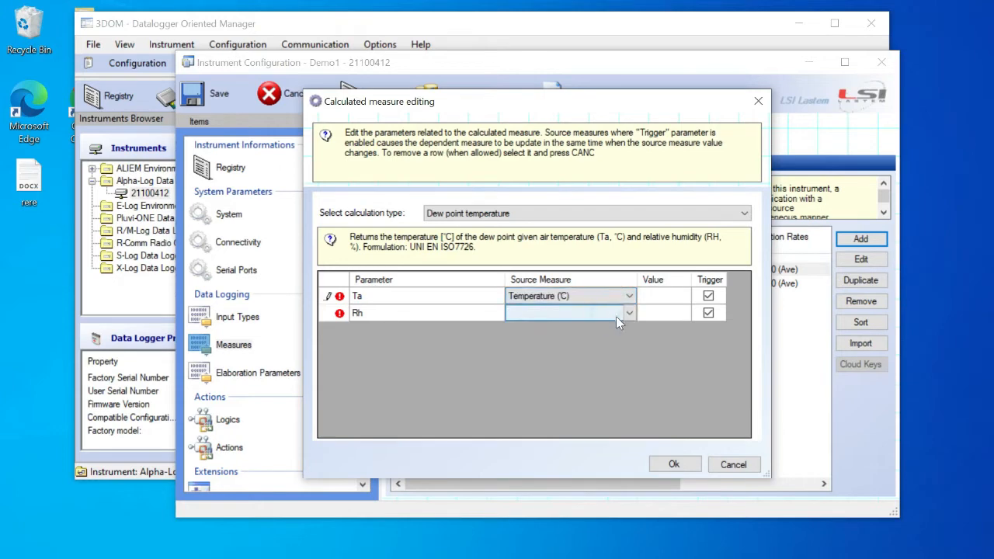
click(616, 315)
click(631, 310)
click(633, 310)
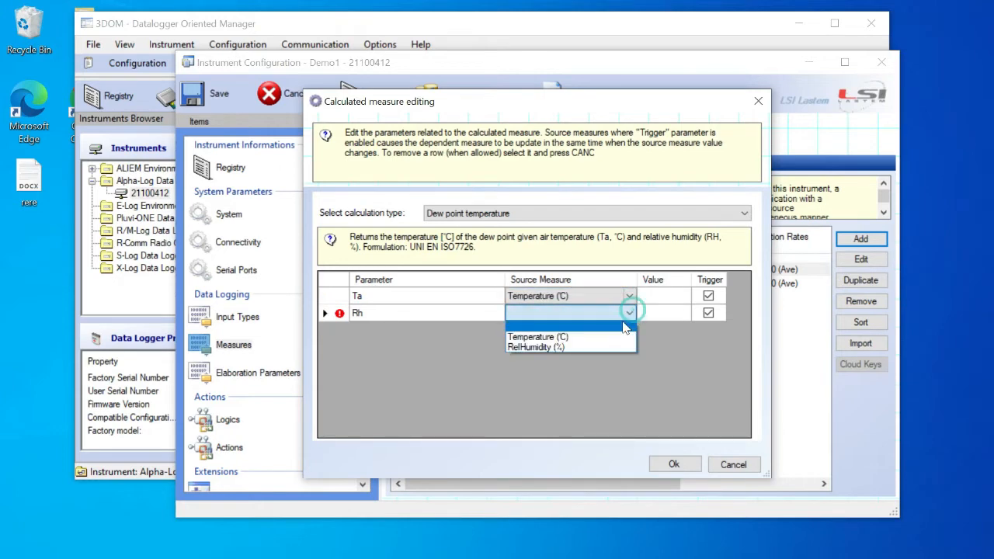
click(602, 346)
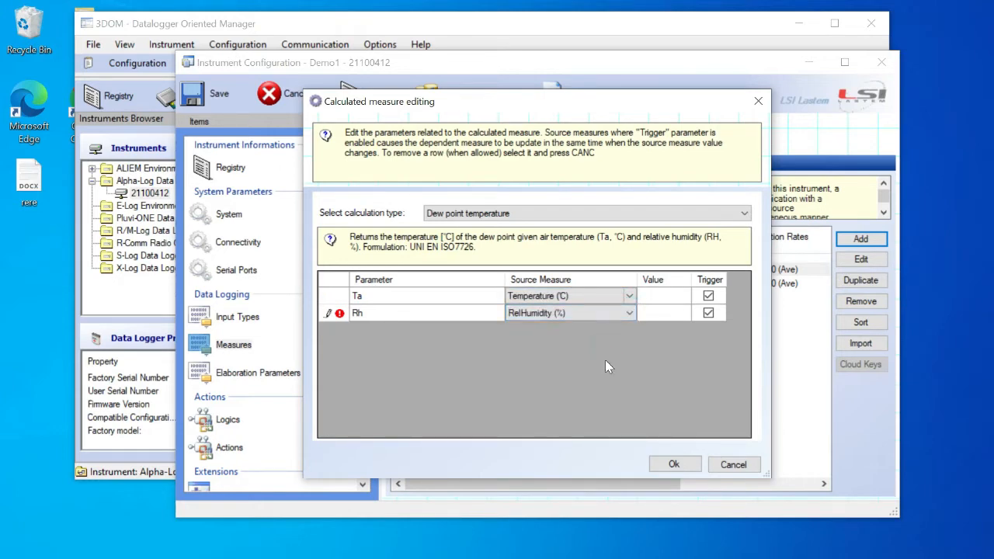
click(690, 464)
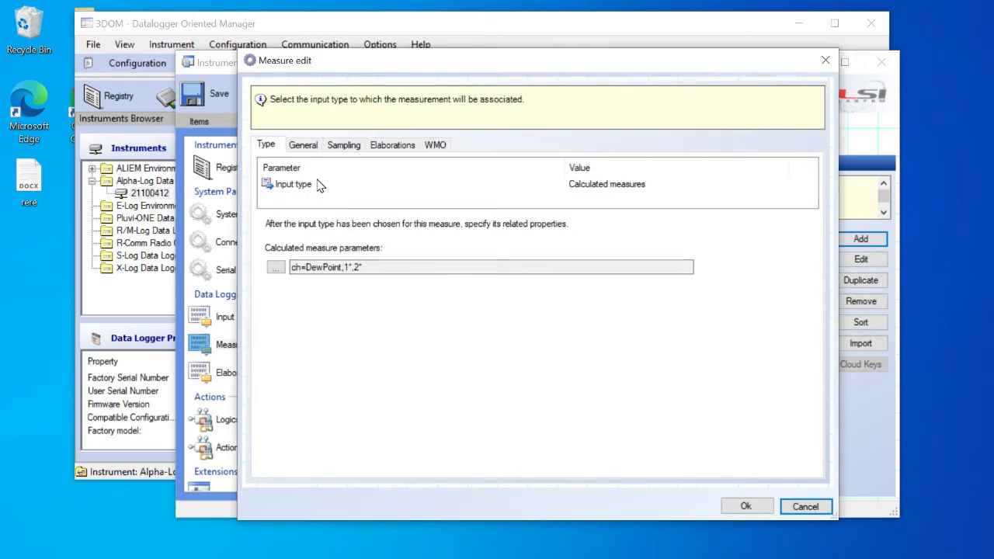
Name the calculated measure DewPoint and set its measure unit to °C.
click(303, 145)
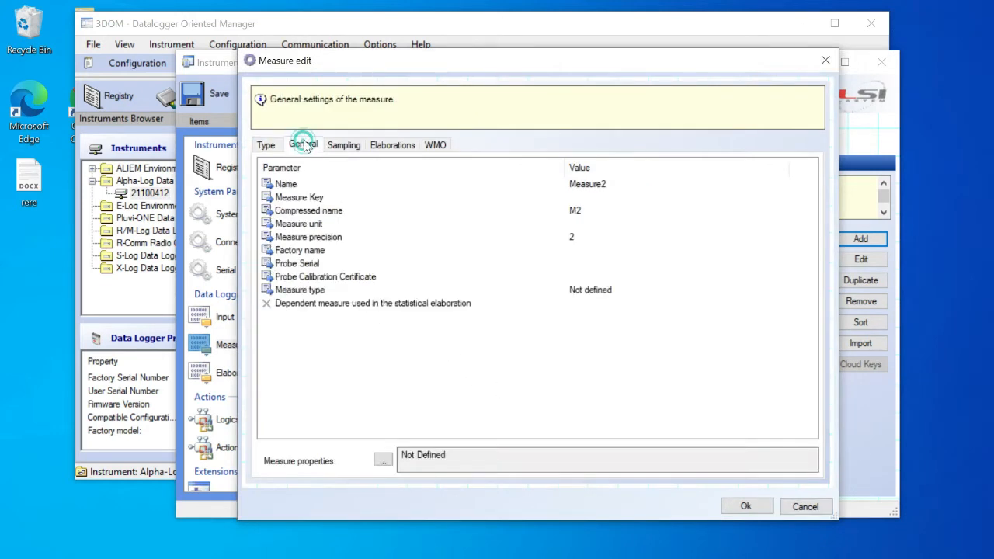
click(614, 181)
text(DewPoint)
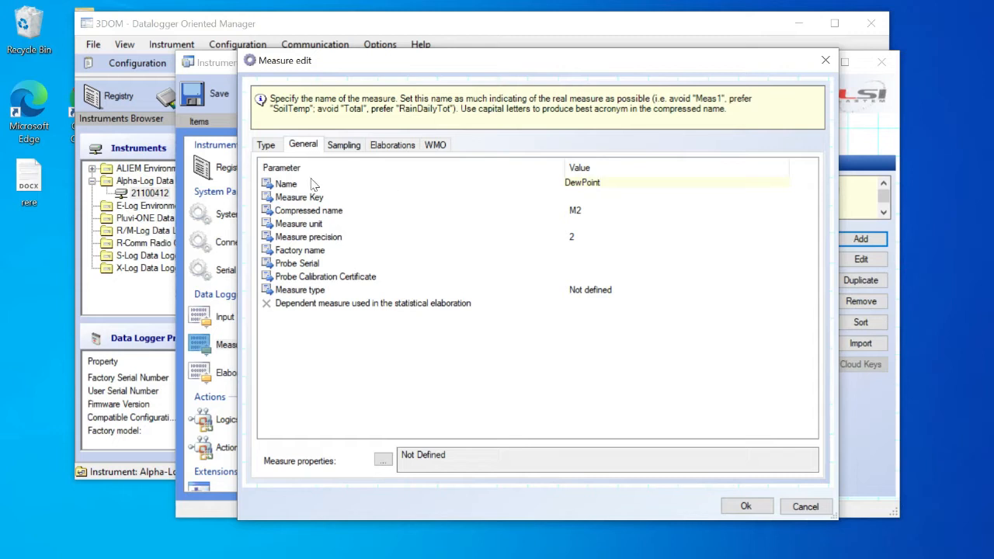
click(308, 225)
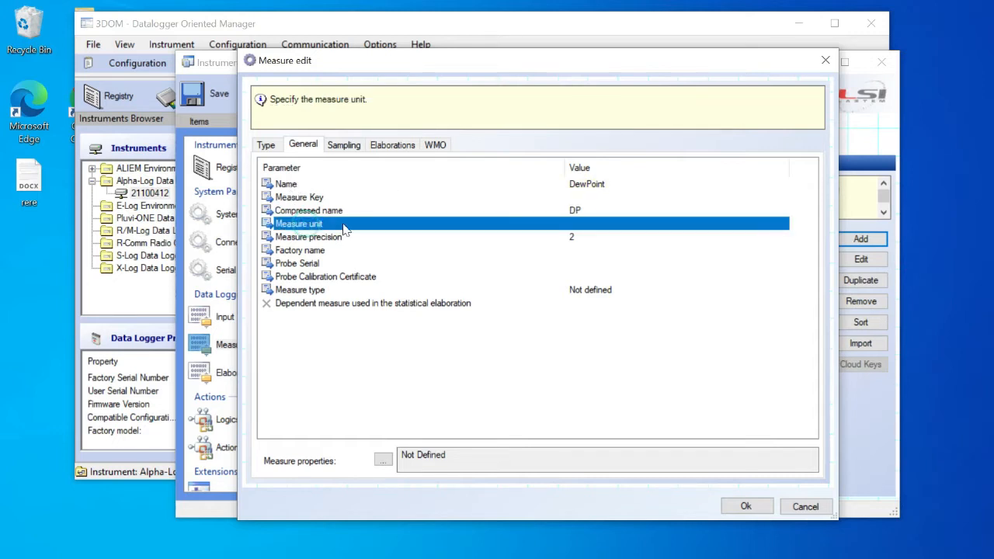
click(595, 223)
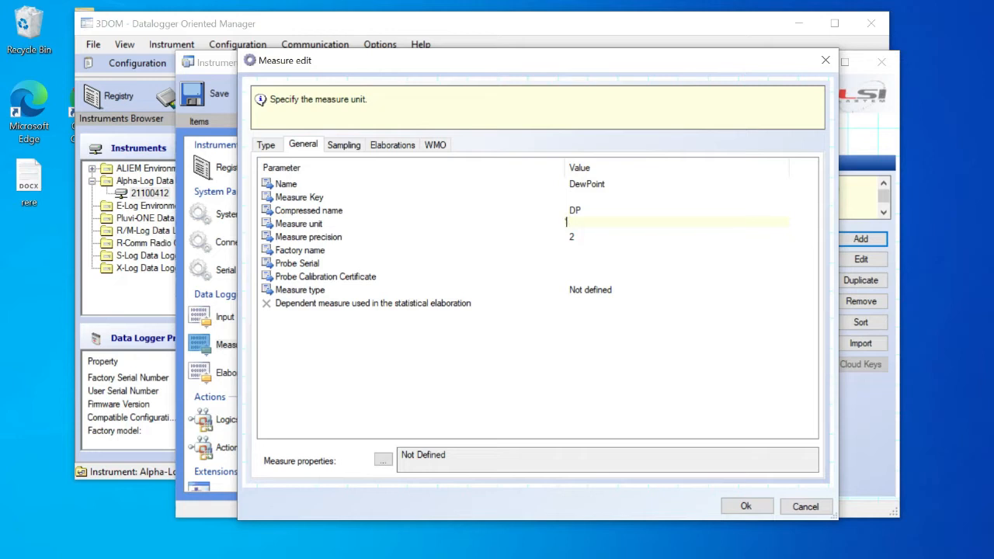
click(581, 237)
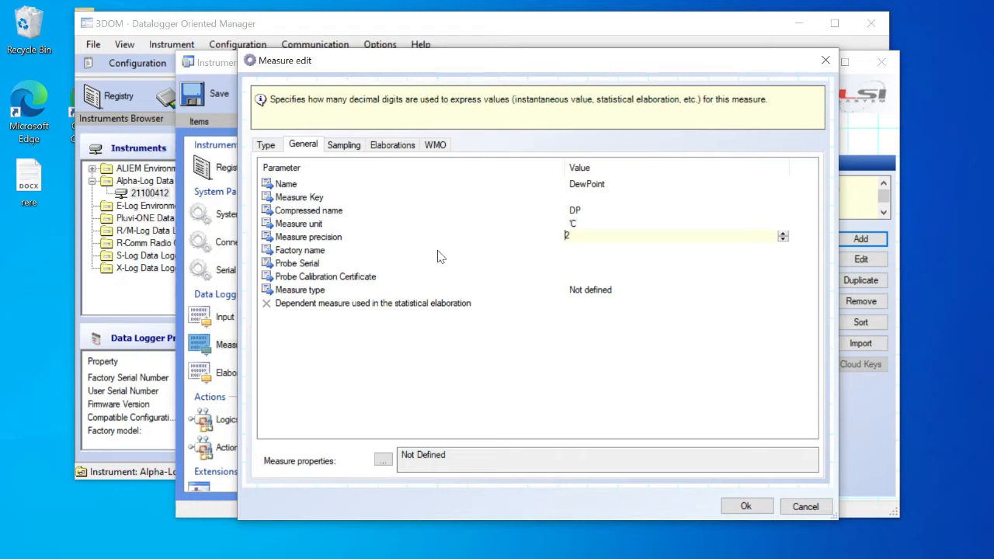
Set the measure type of the DewPoint measure to Temperature.
click(303, 291)
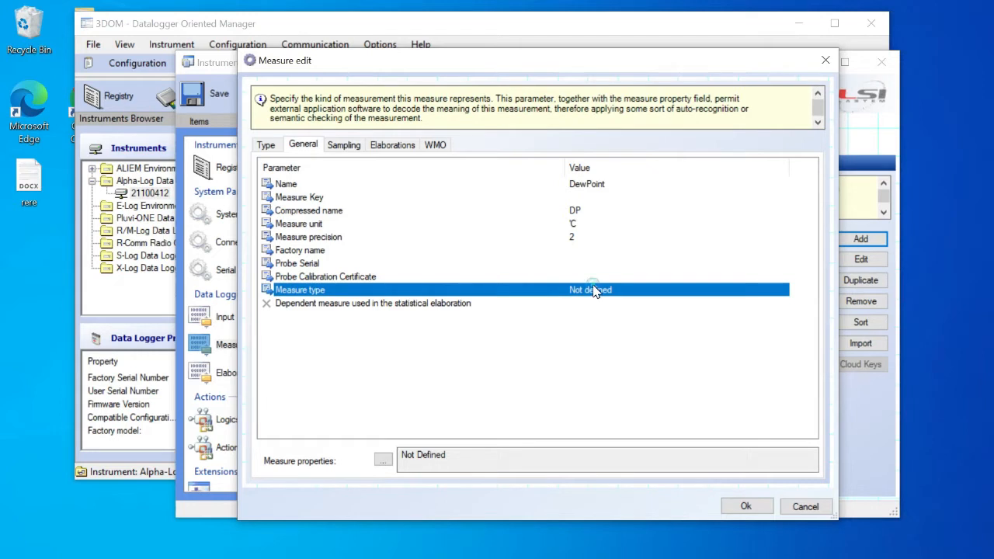
click(595, 291)
click(784, 291)
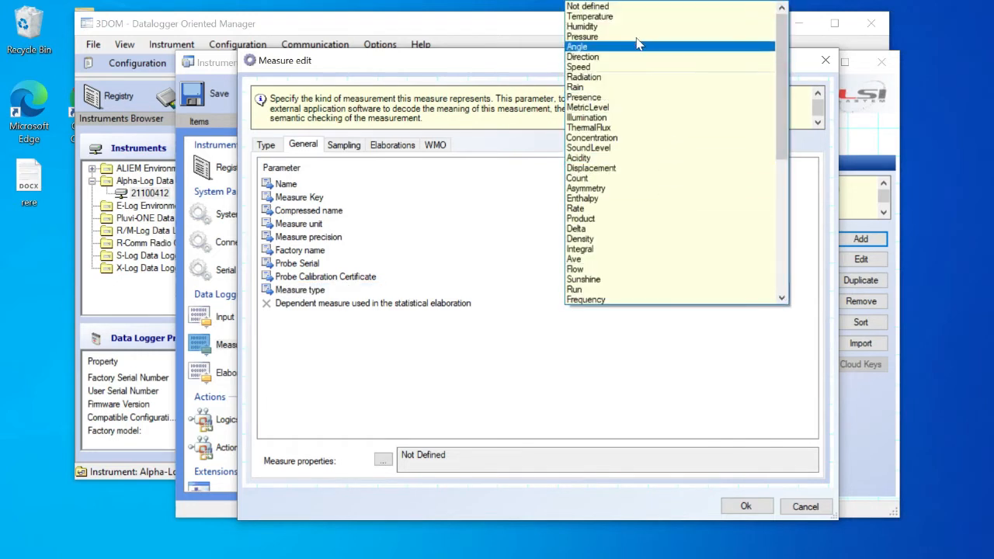
click(614, 17)
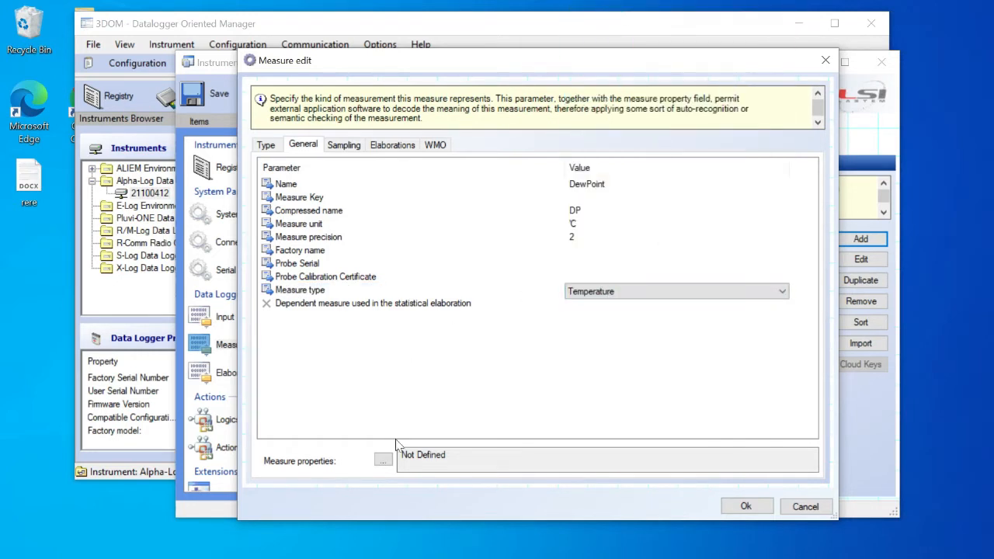
Replace the Not Defined measure property with DewPoint and confirm.
click(383, 461)
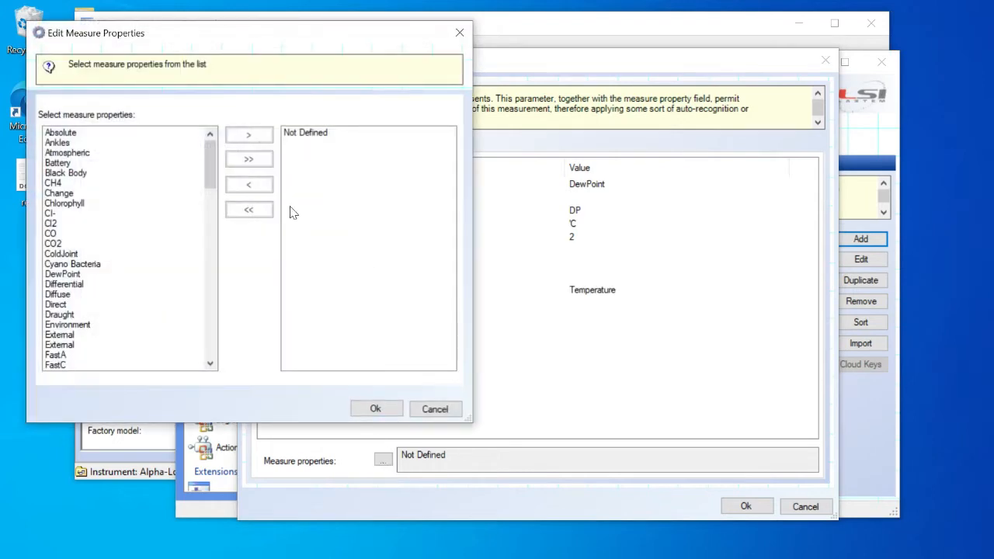
double_click(302, 138)
drag(209, 153, 207, 176)
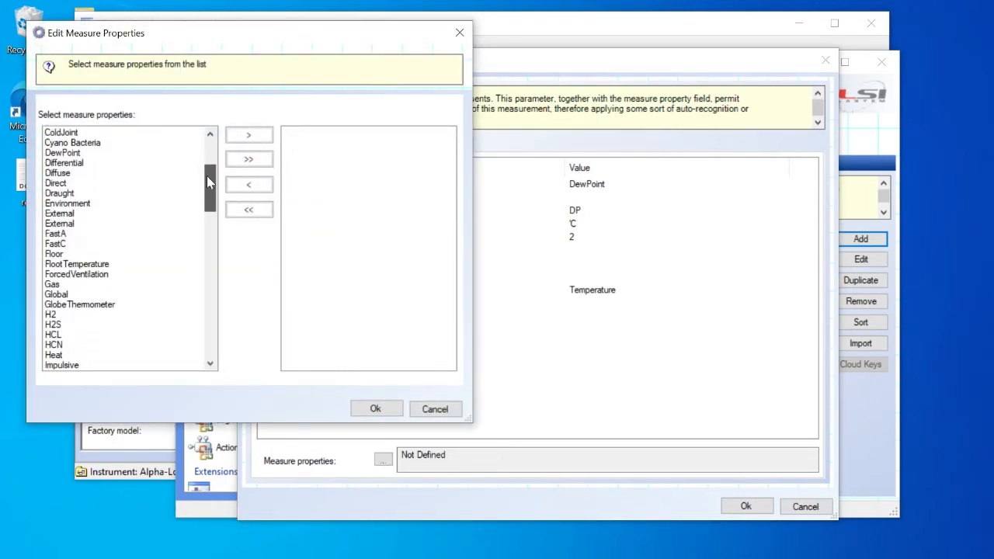
click(78, 153)
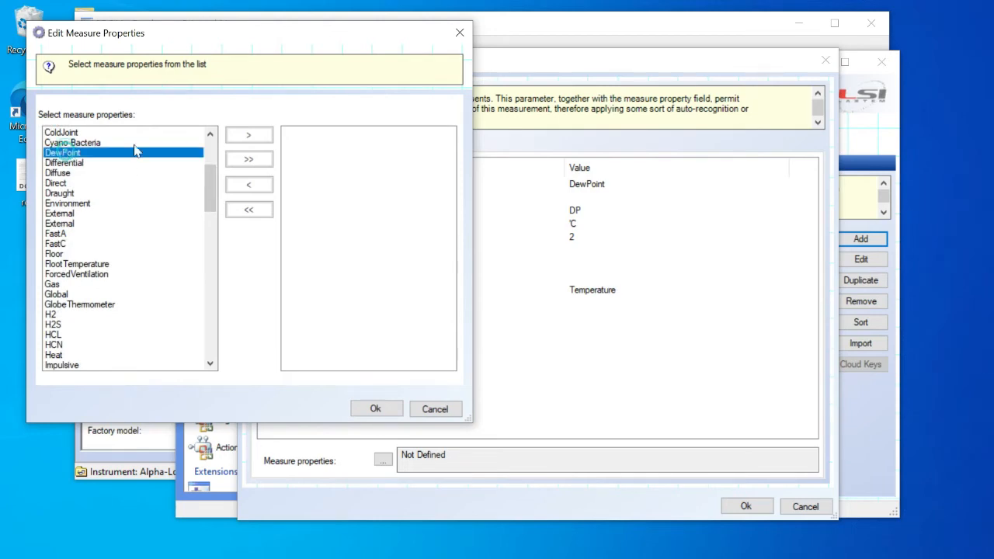
click(247, 135)
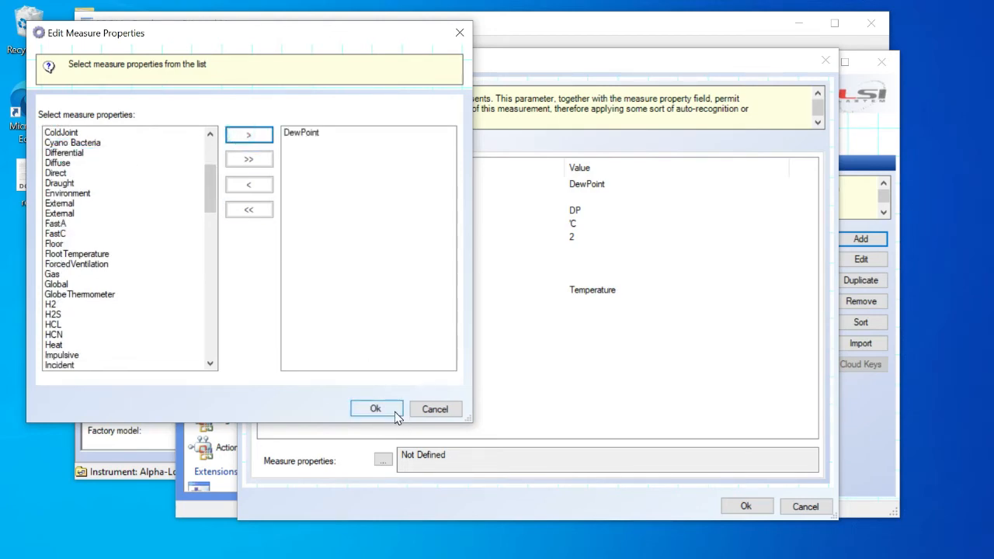
click(376, 409)
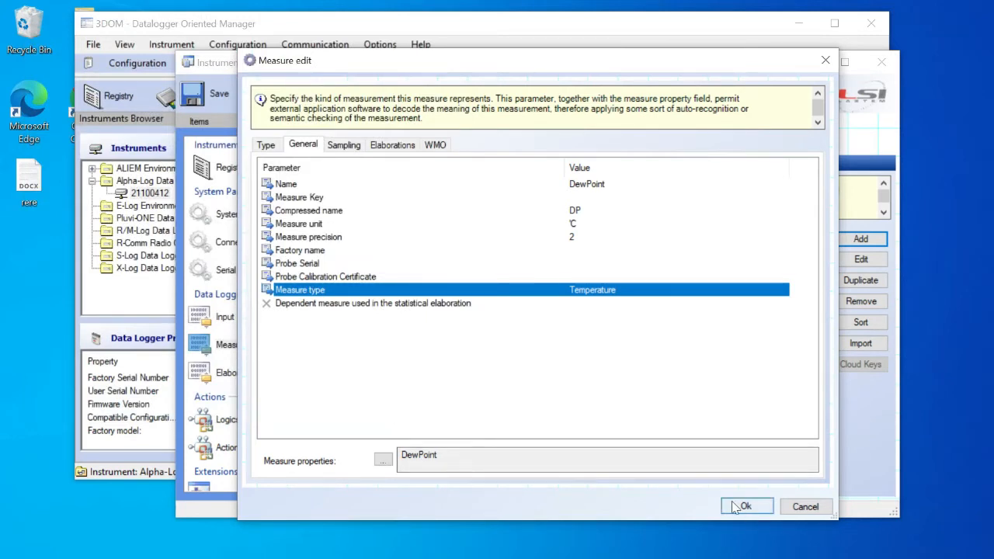
Enable the 00:10:00 elaboration rate for the DewPoint measure with the statistical items Min, Ave, Max and StdDev.
click(392, 146)
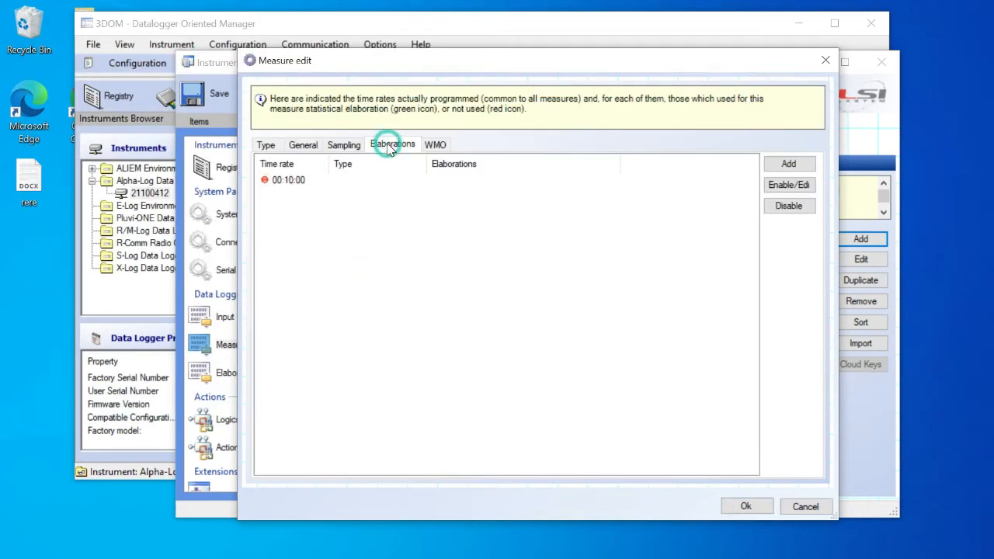
click(292, 183)
click(793, 188)
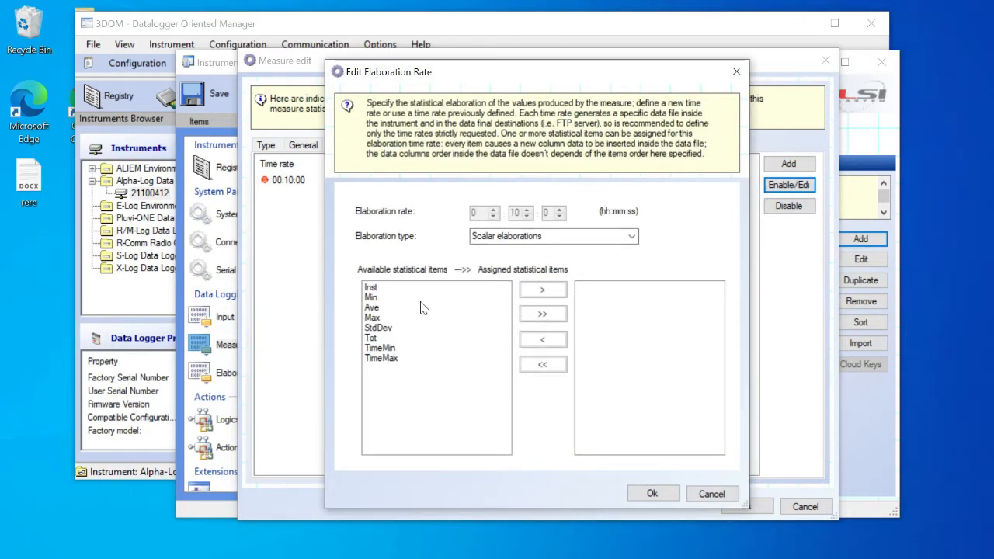
double_click(375, 300)
double_click(376, 300)
double_click(376, 300)
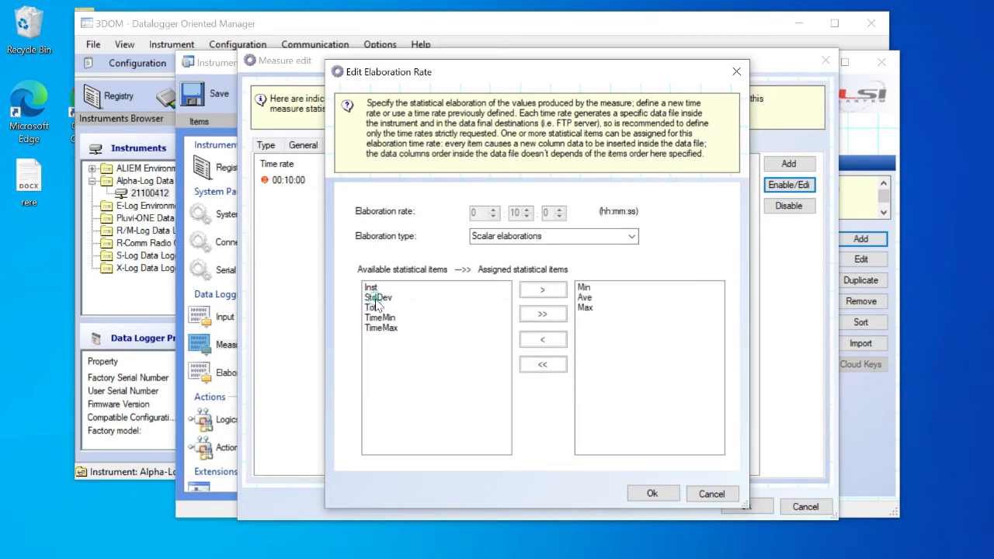
click(375, 301)
double_click(375, 300)
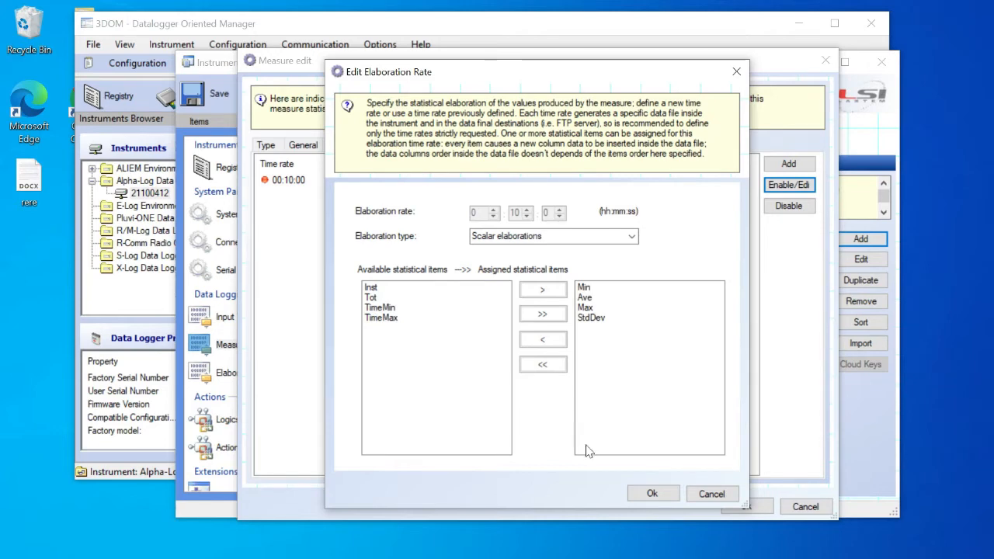
click(639, 494)
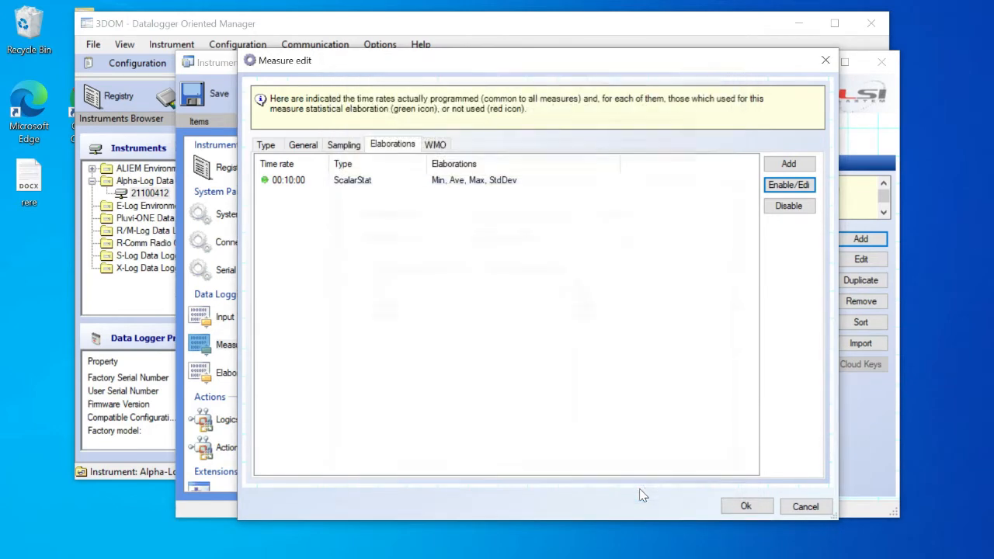
Confirm the DewPoint measure's settings and maximize the instrument configuration window.
click(730, 506)
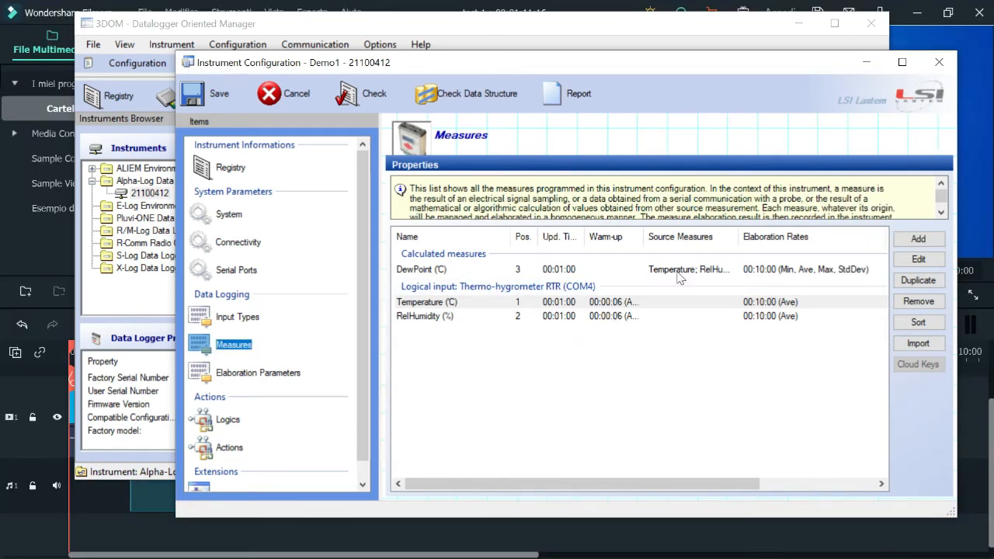
click(902, 62)
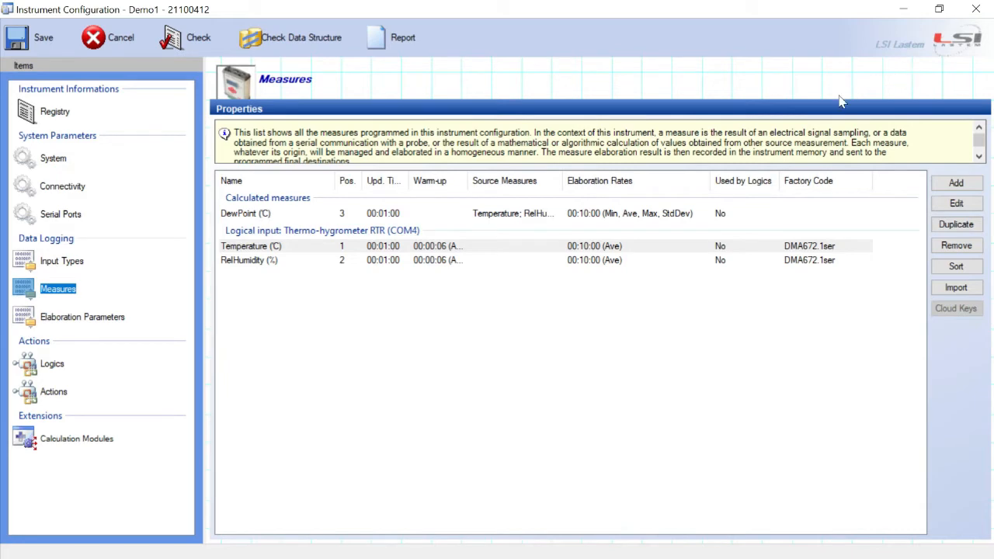
Find the DPA855 radiometer by its sensor code in the library and import it as a new measure.
click(940, 182)
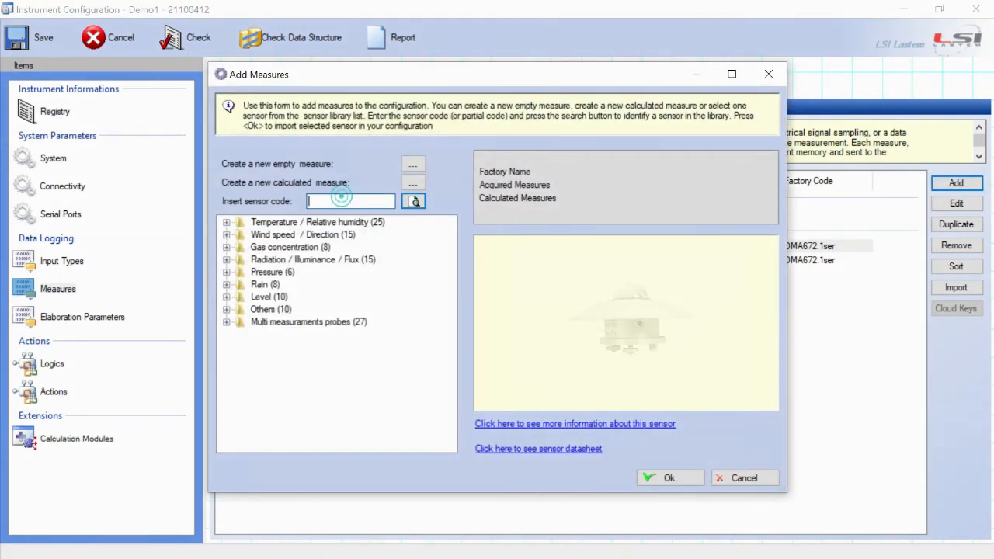
text(dpa855)
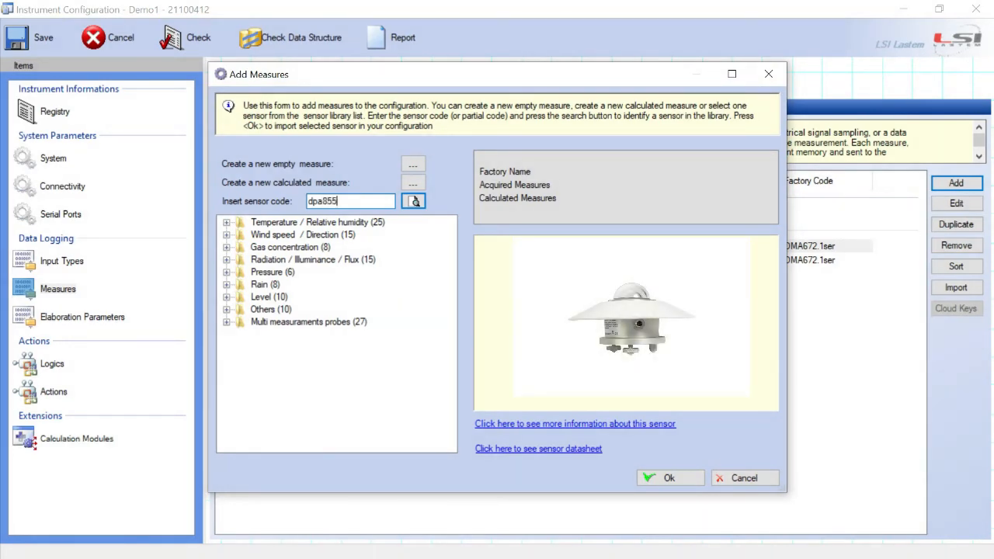
click(414, 201)
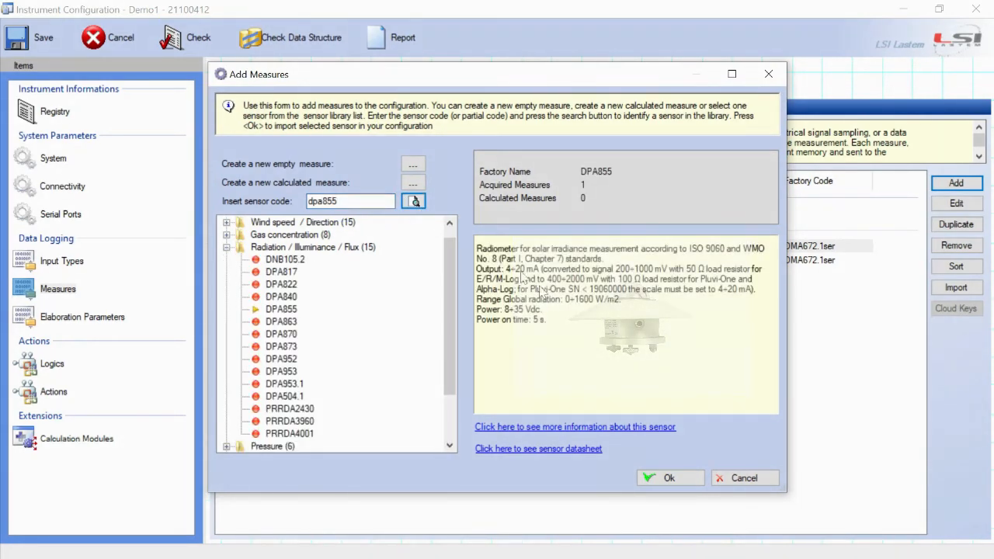
click(666, 478)
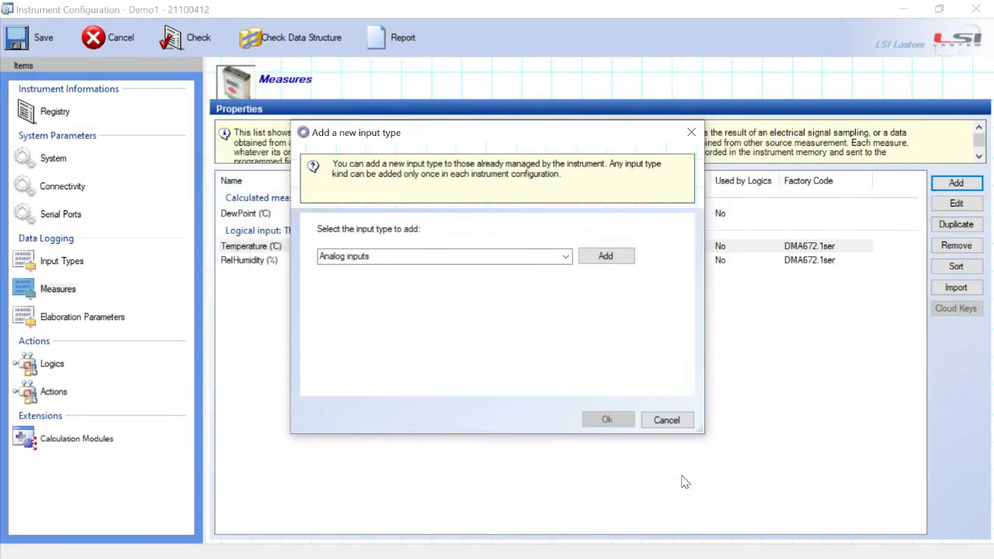
Add the Analog inputs input type for the radiometer, keeping its Filter parameter at 50.
click(590, 262)
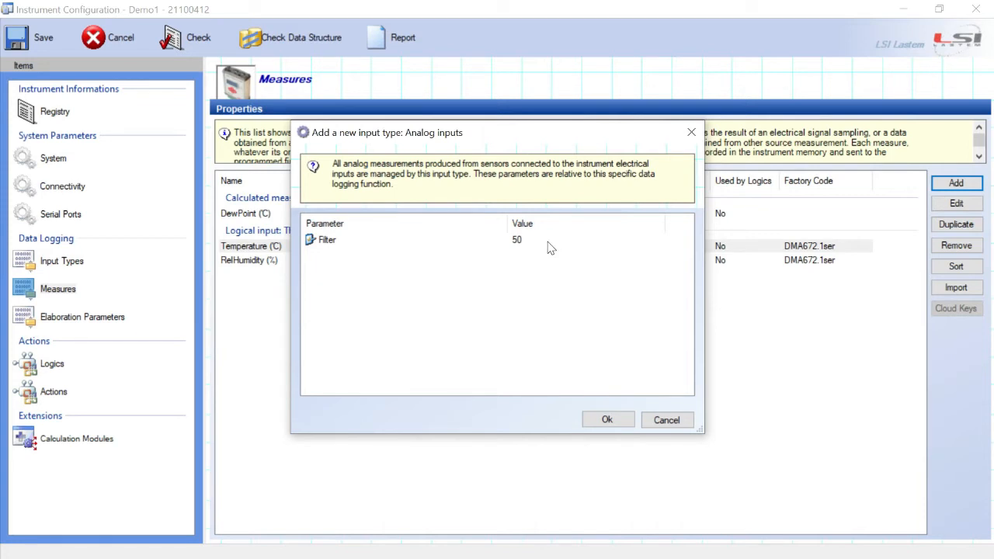
click(326, 242)
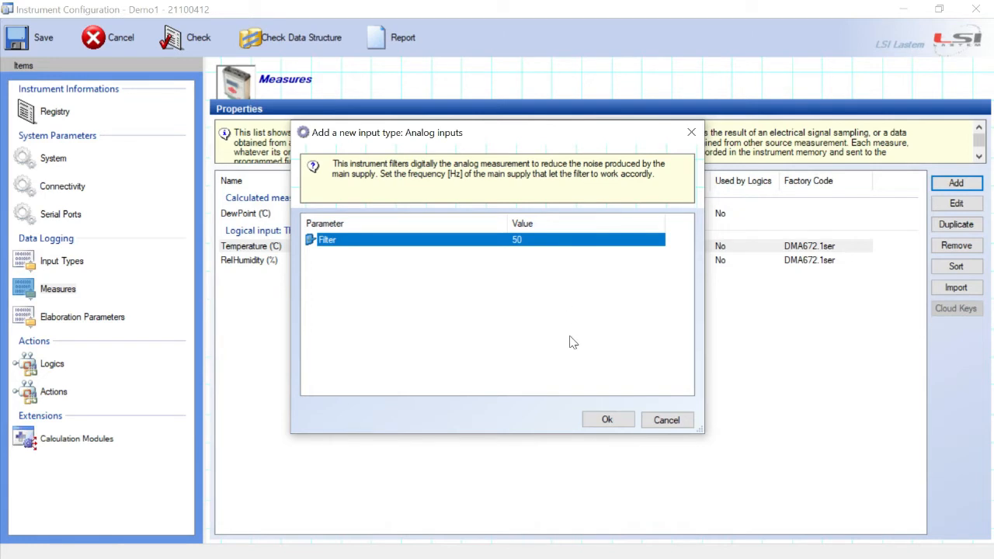
click(598, 420)
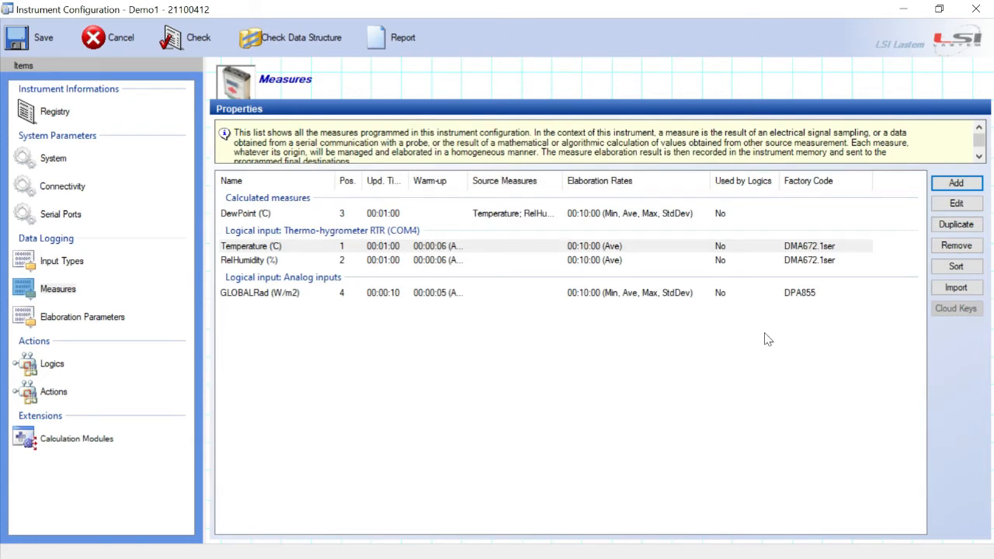
Add the DLE041 temperature probe from the sensor library and accept its association with the existing Analog inputs type.
click(938, 187)
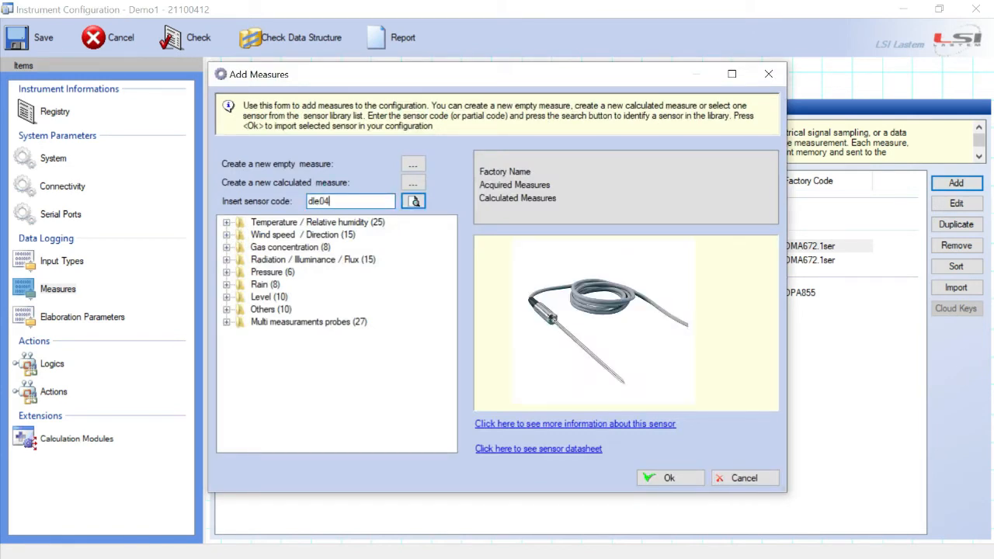
key(Return)
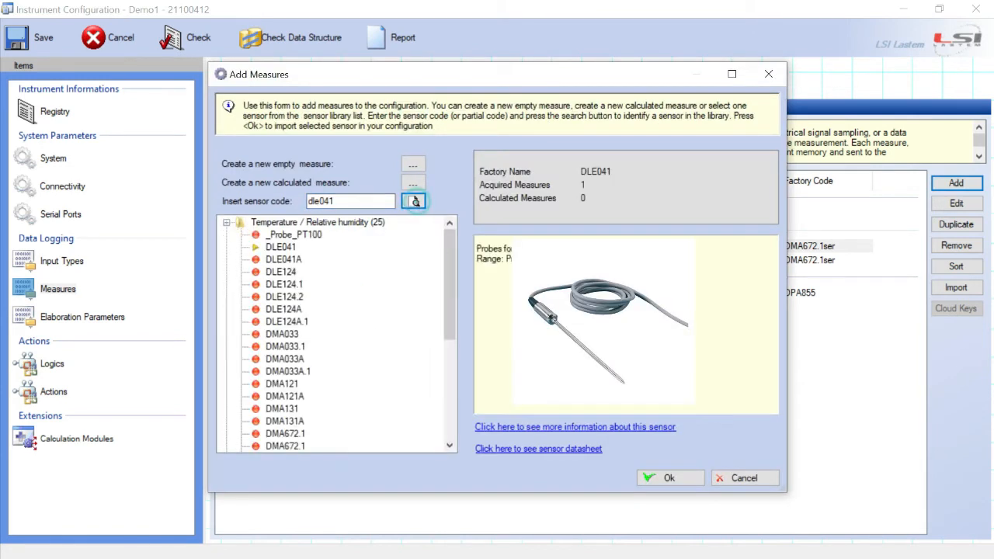
click(670, 478)
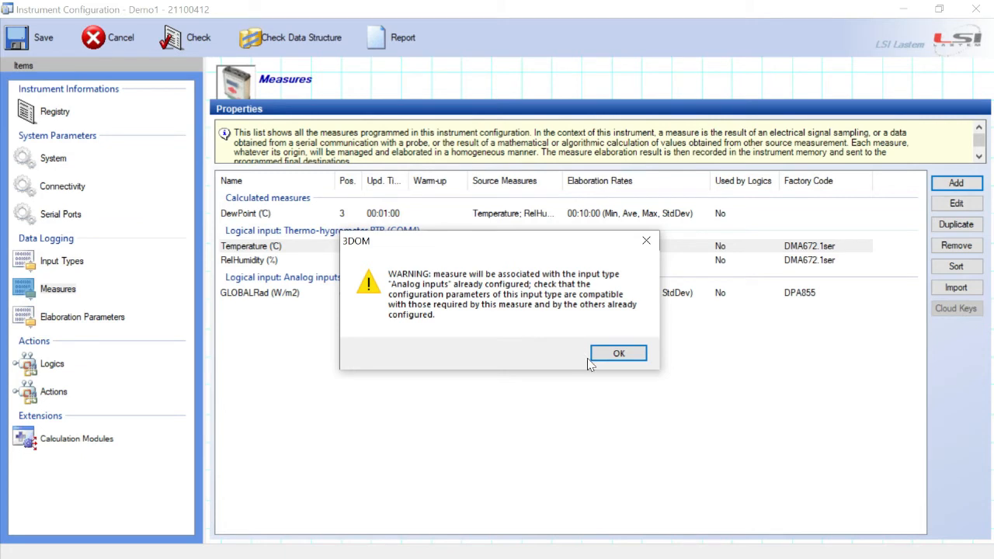
click(618, 354)
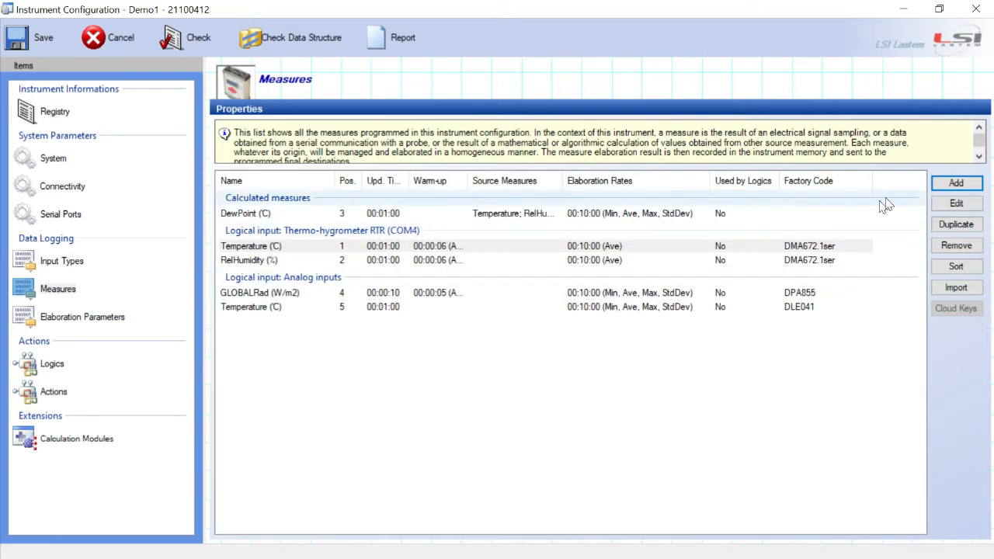
Find the DQA230 rain gauge by its sensor code in the library and import it as a new measure.
click(932, 184)
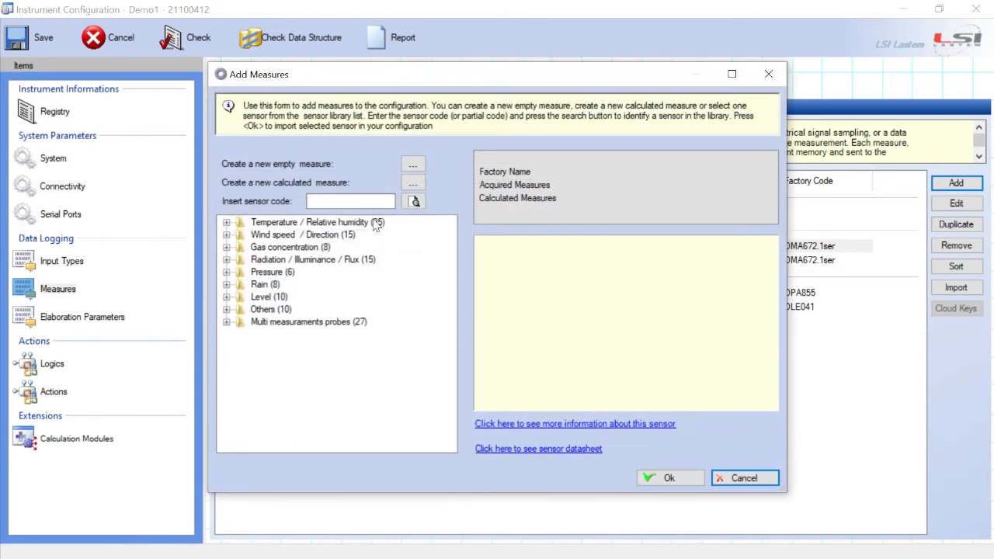
click(336, 201)
text(dqa)
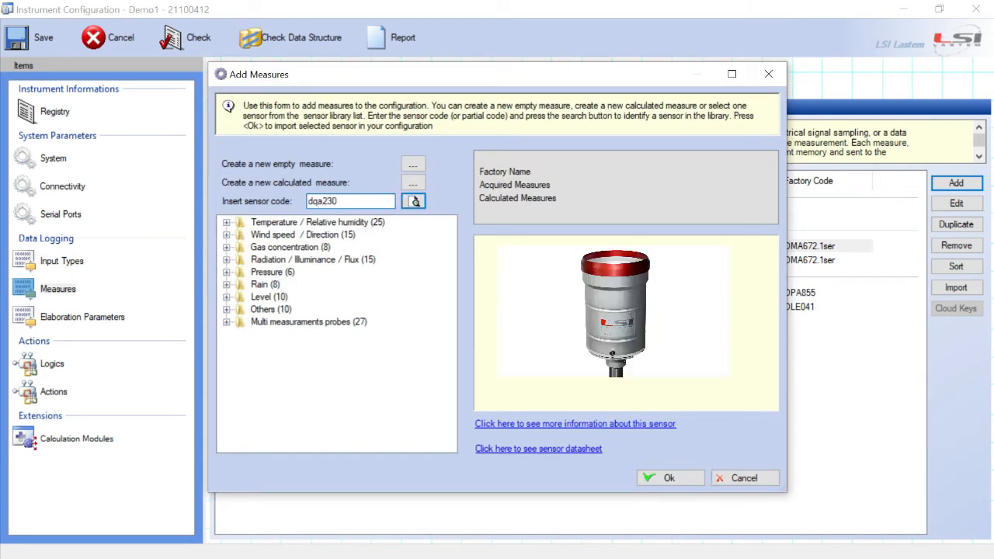
text(230)
click(414, 202)
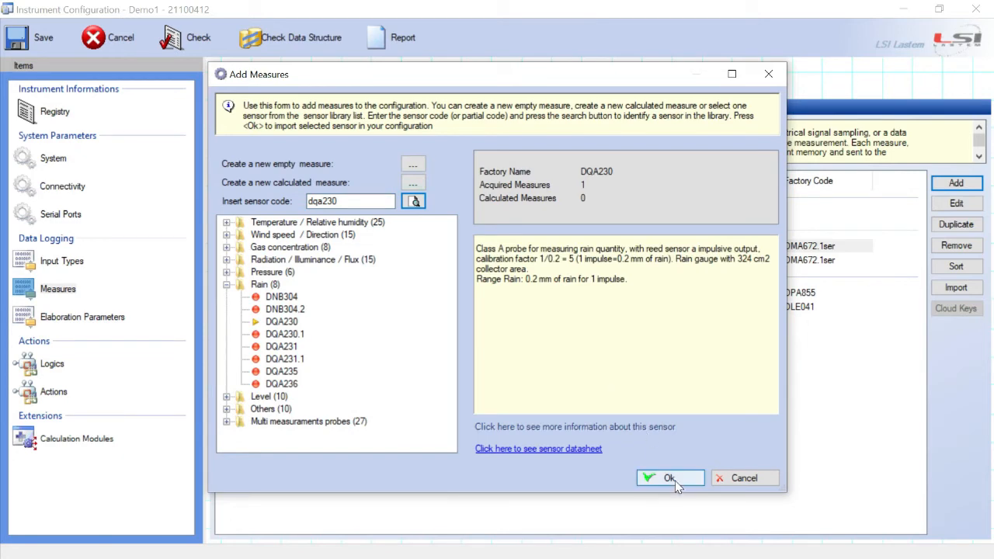
click(673, 480)
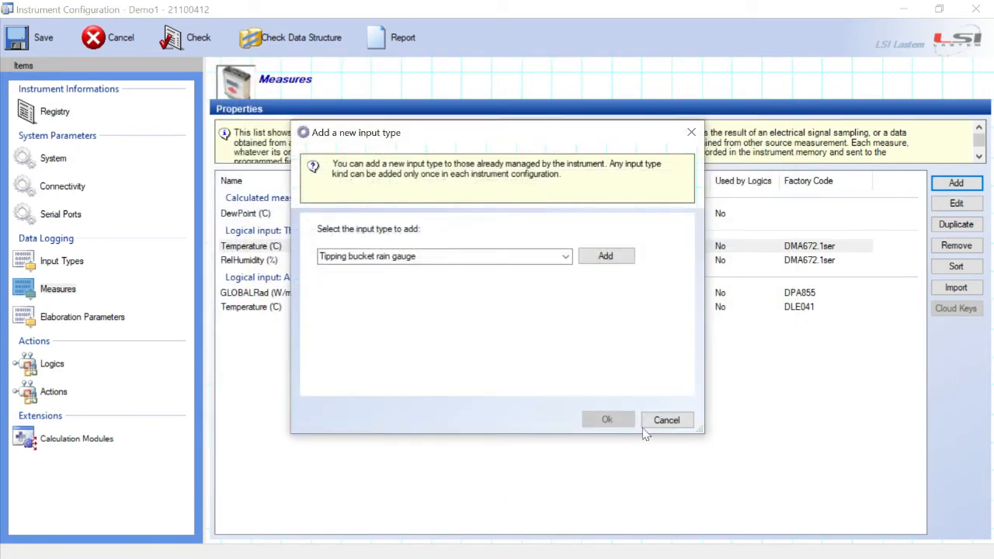
Add the Tipping bucket rain gauge input type with channel 1 resolution 0.2 mm and end rain detection time 30 minutes.
click(585, 261)
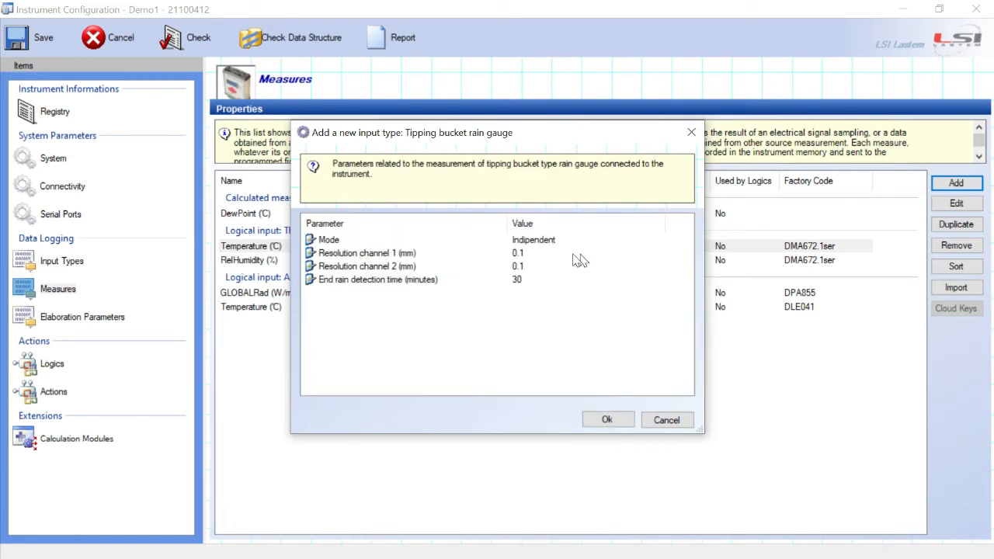
click(525, 259)
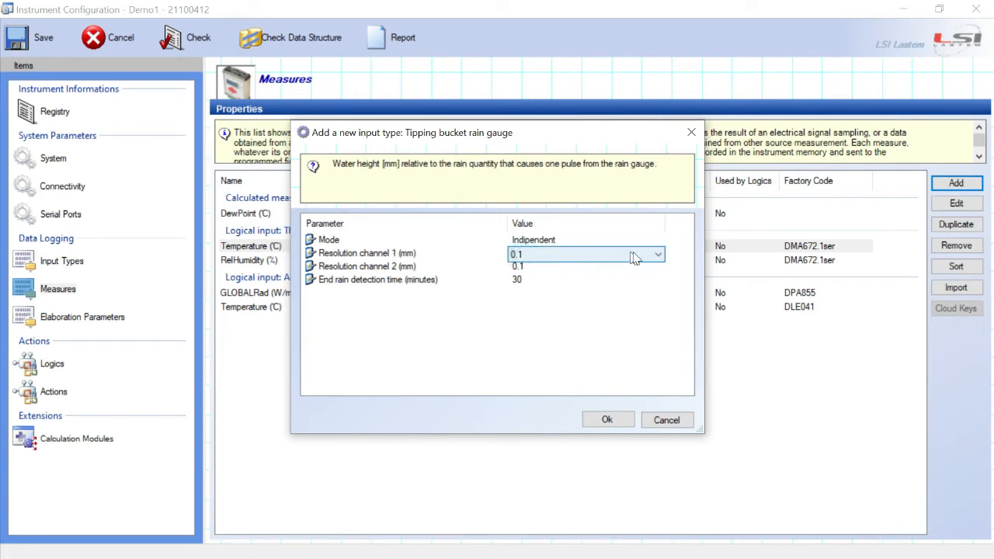
click(658, 255)
click(539, 280)
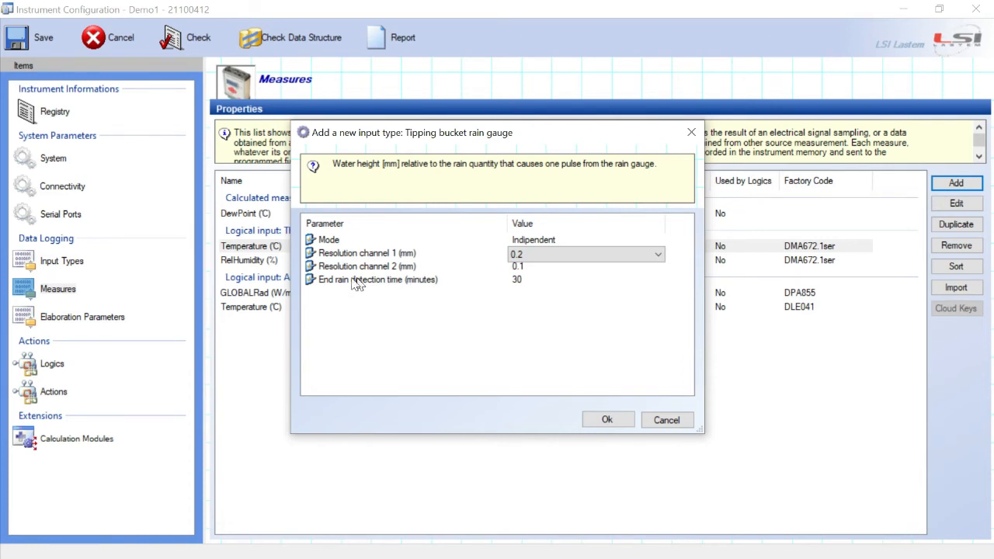
click(326, 286)
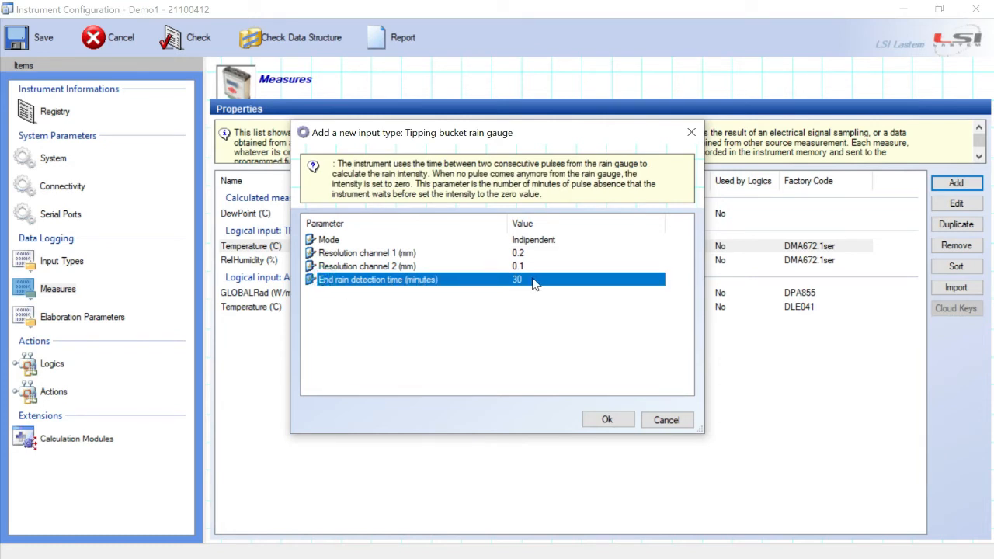
click(605, 420)
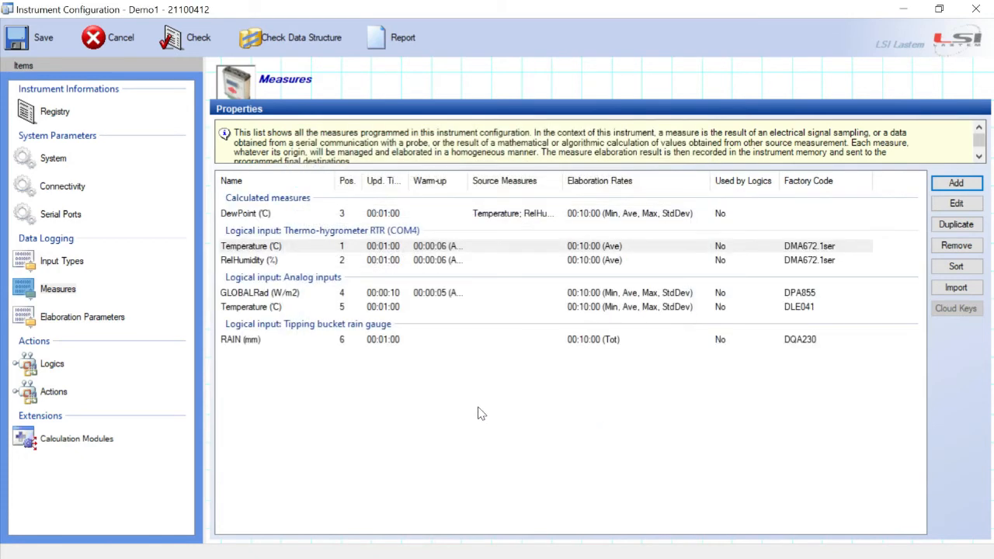
Change the RAIN measure's tipping bucket measure type to Rain intenstity (class A).
double_click(252, 341)
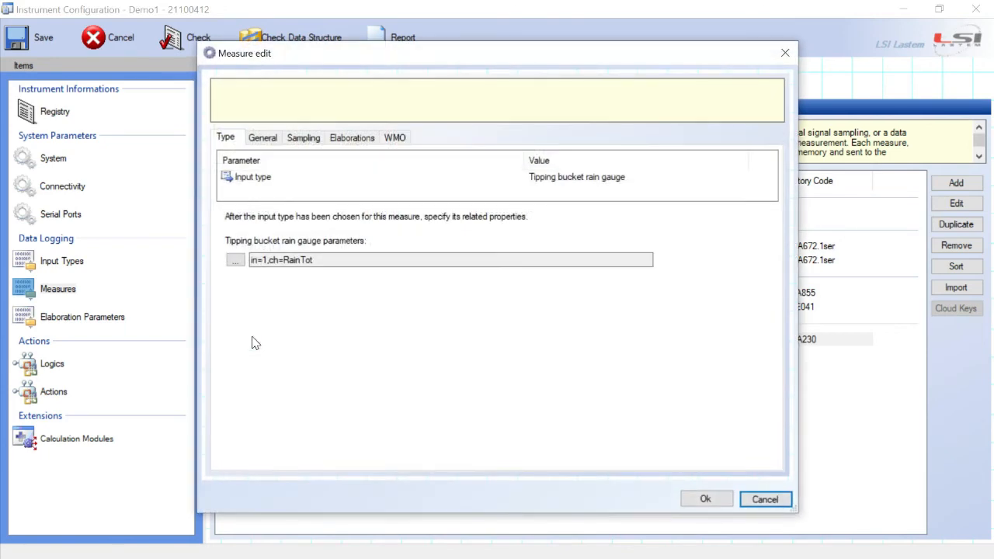
click(235, 261)
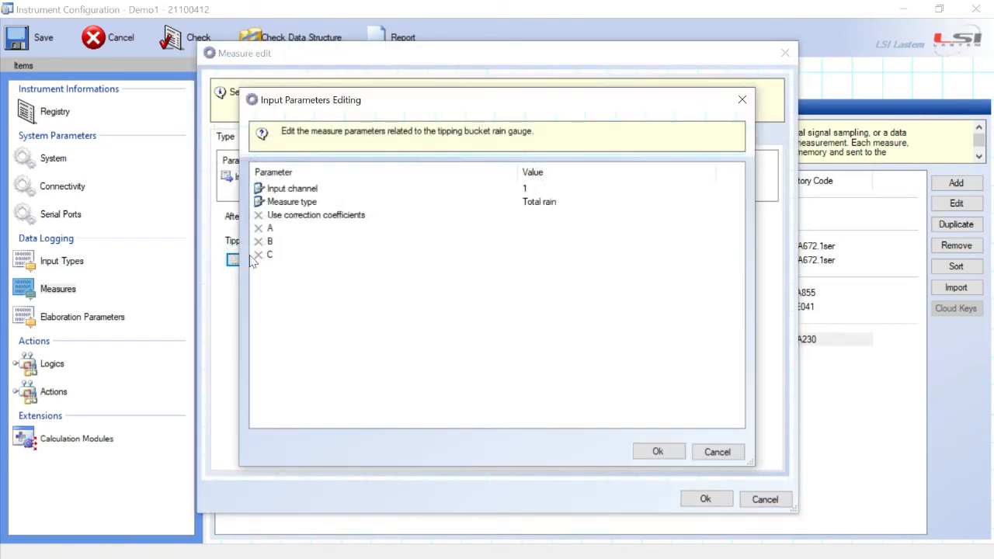
click(321, 204)
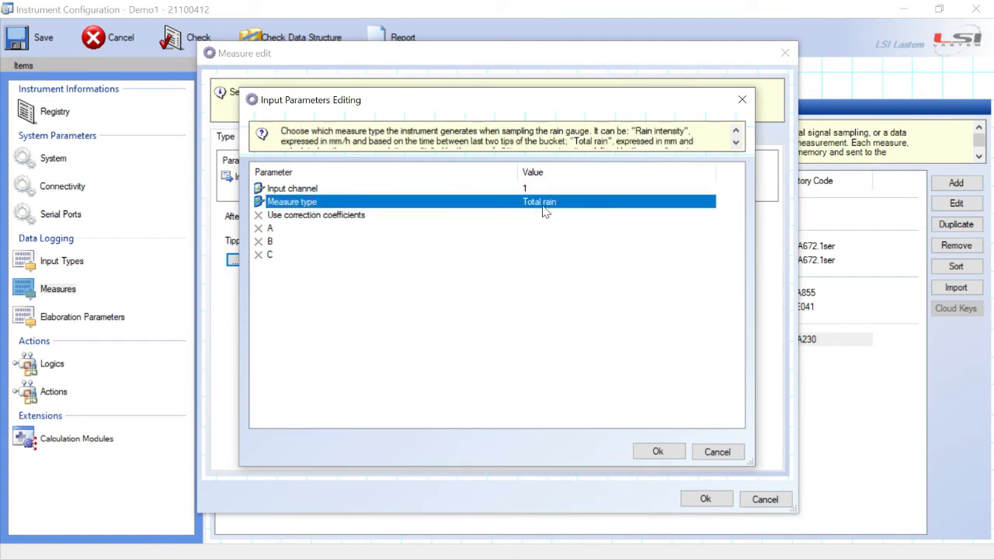
click(707, 204)
click(711, 203)
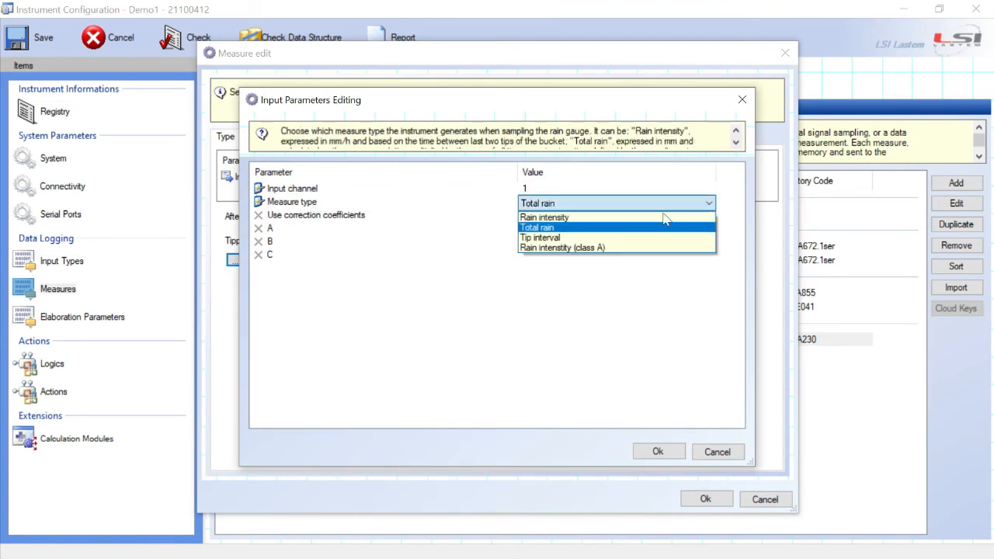
click(631, 248)
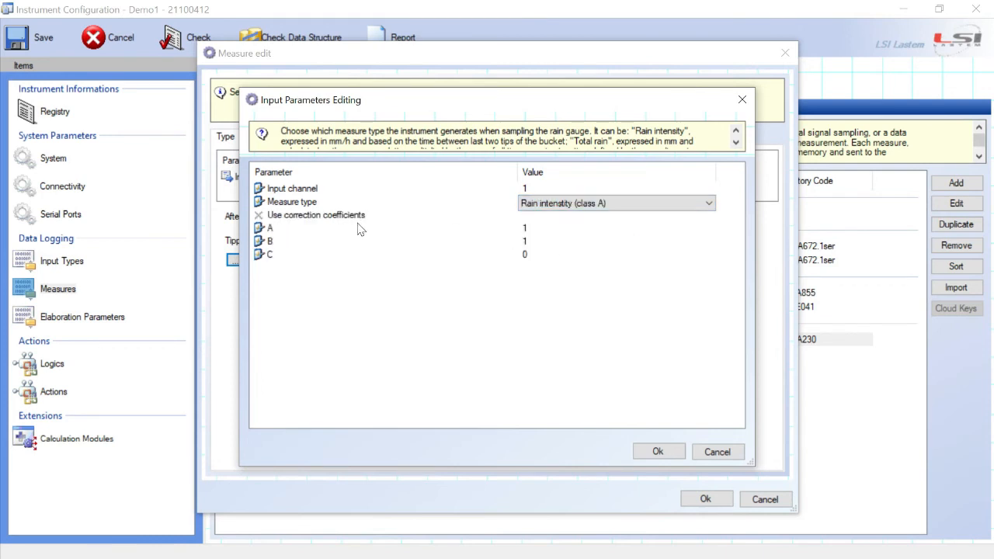
Review the calibration coefficients A, B and C, keep their defaults, and confirm the RAIN measure's edits.
click(274, 231)
click(281, 242)
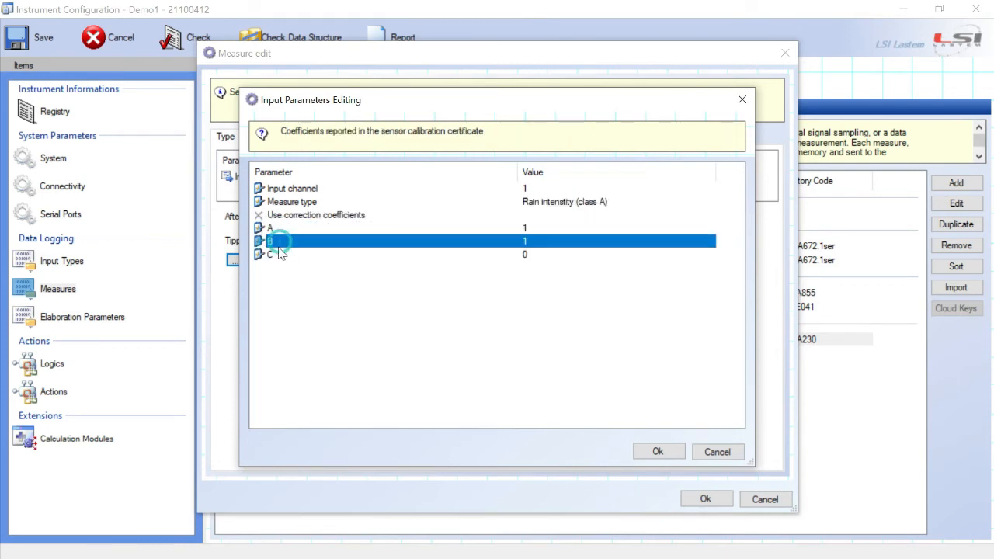
click(277, 256)
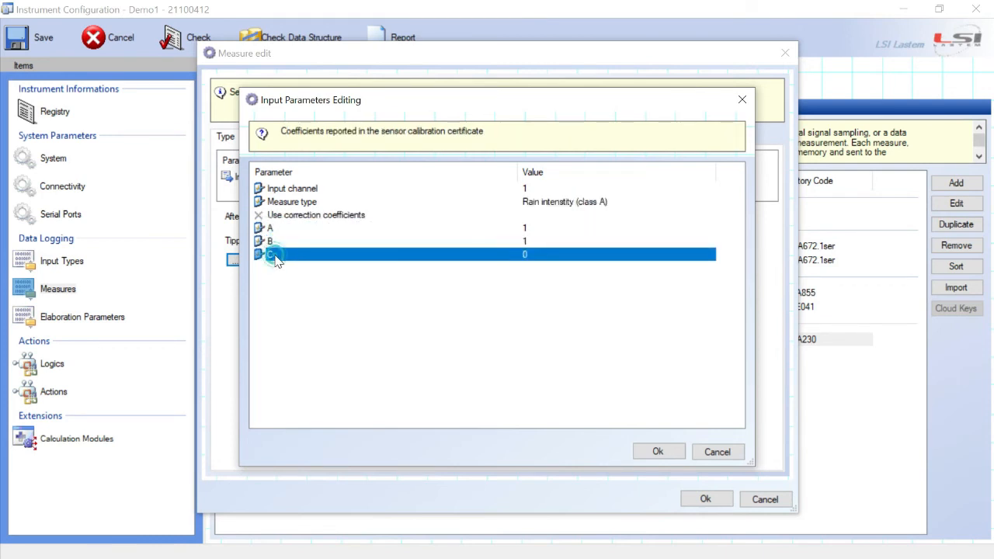
click(666, 453)
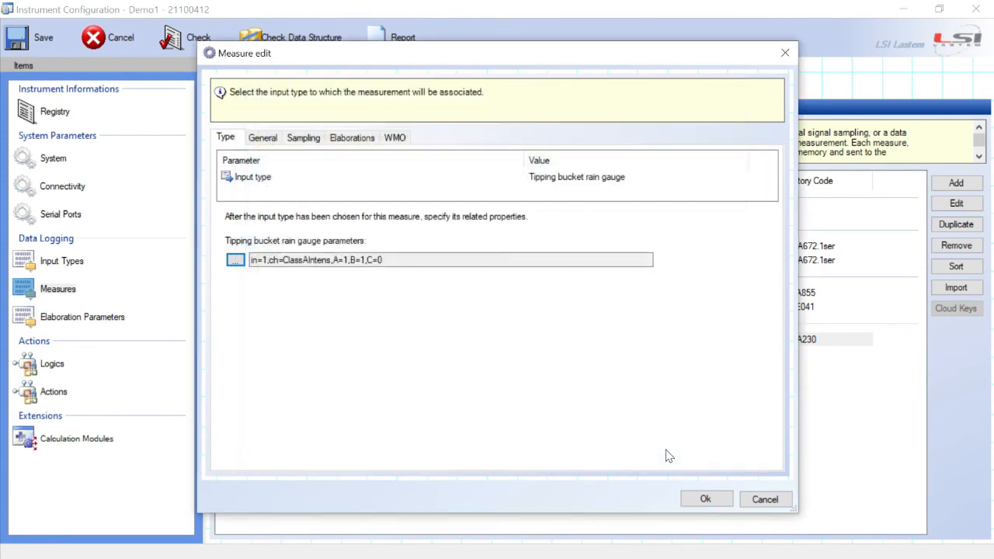
click(702, 501)
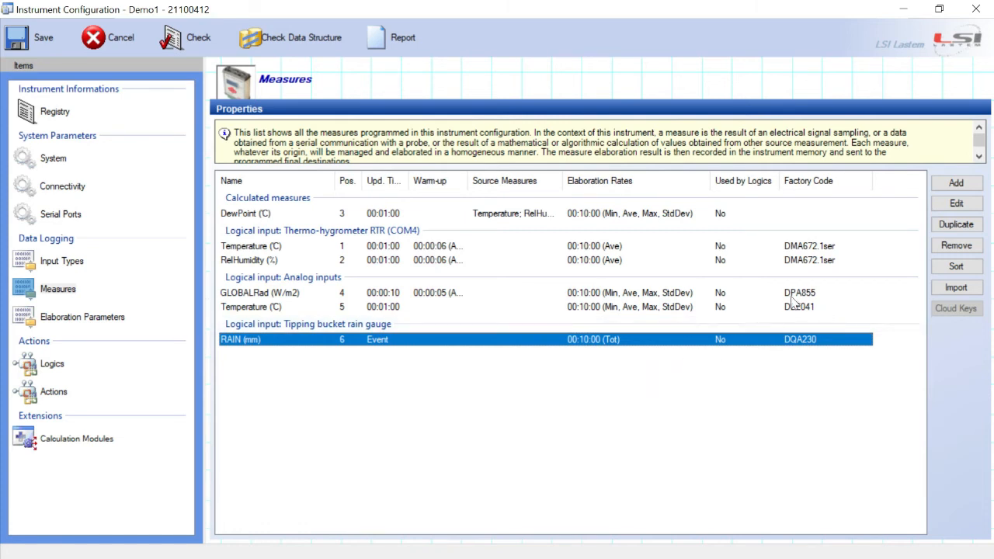
Open the DLE041 temperature measure for editing and rename it SoilTemp.
click(252, 309)
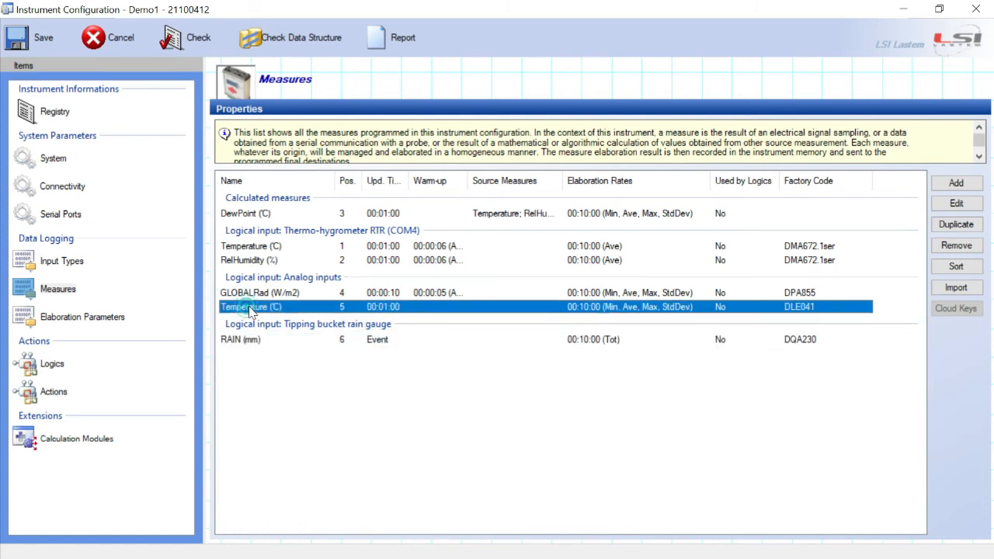
double_click(257, 309)
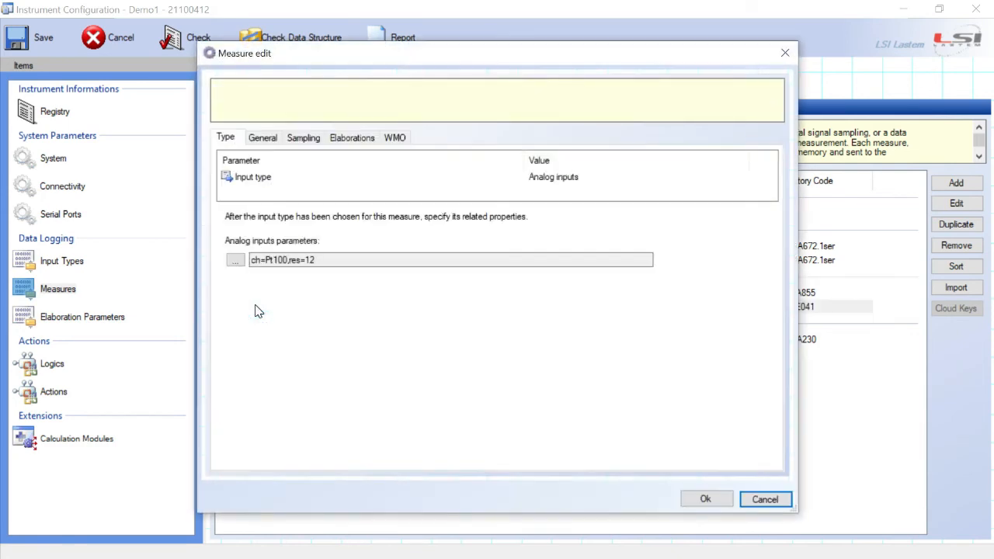
click(261, 137)
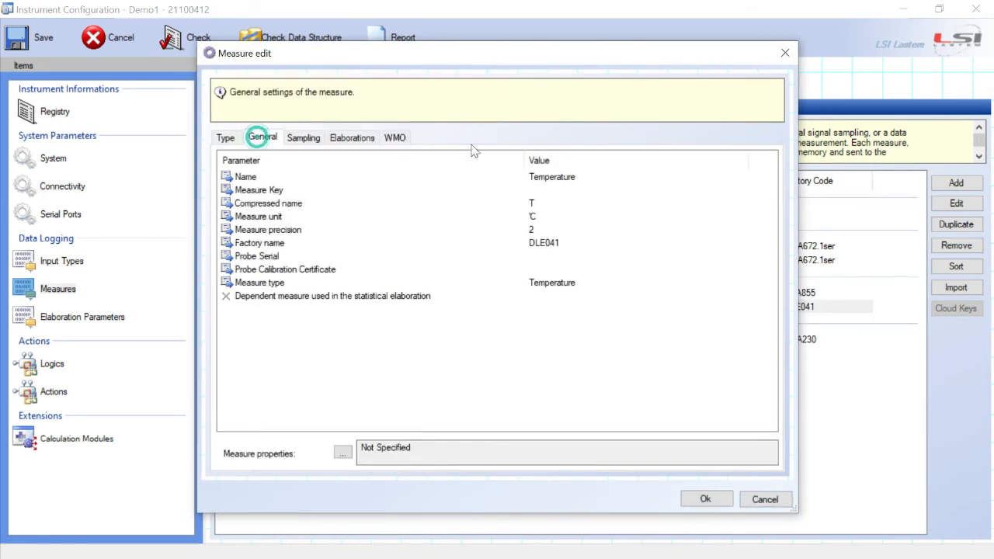
click(571, 177)
text(SoilTemp)
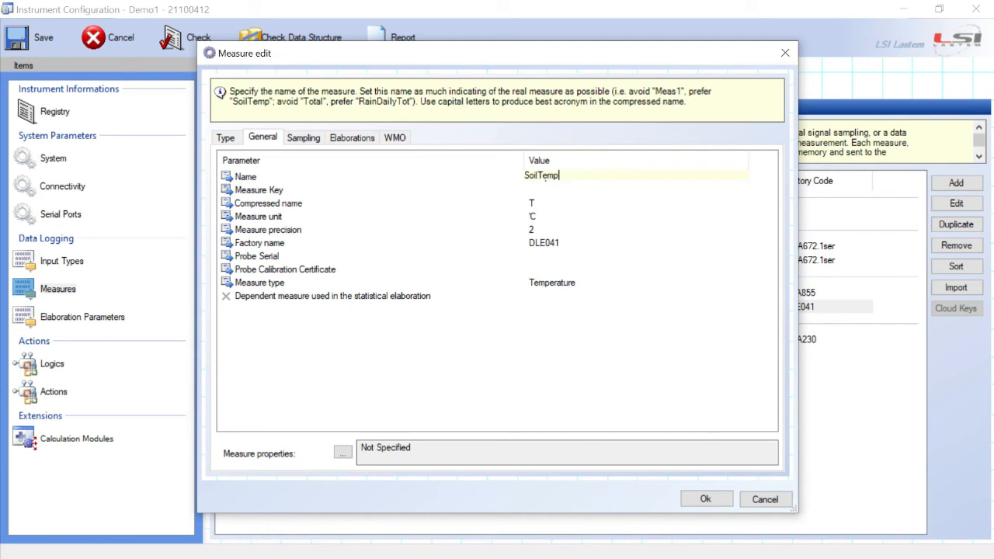
Set the SoilTemp measure's update time rate to 00:05:00.
click(307, 137)
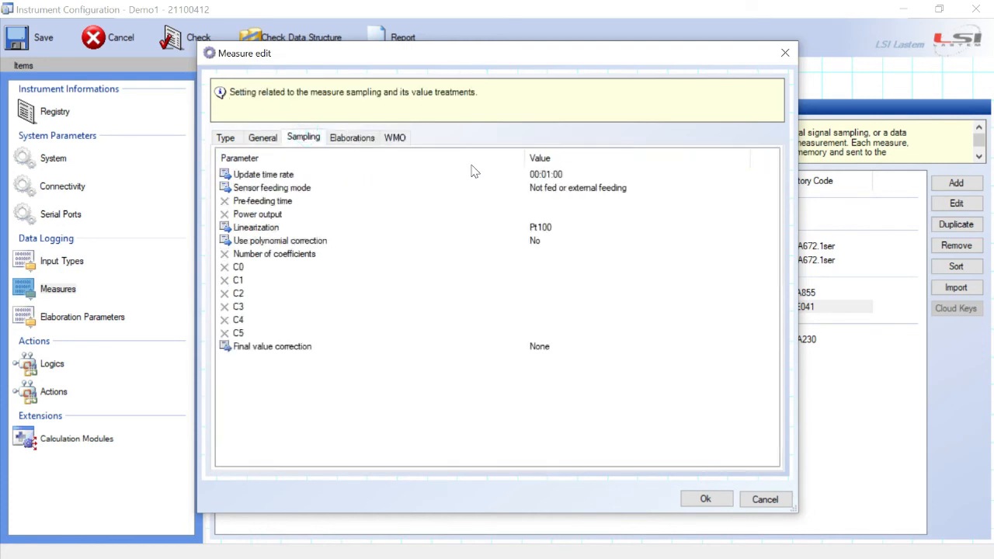
click(542, 172)
click(545, 172)
key(BackSpace)
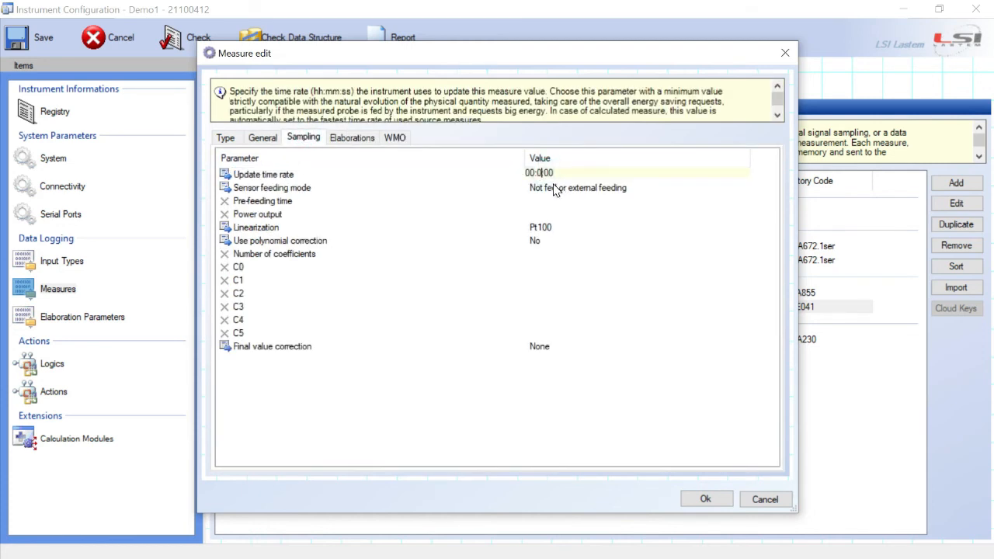
text(5)
Remove Min, Max and StdDev from SoilTemp's 10-minute elaboration rate, keeping only Ave.
click(346, 138)
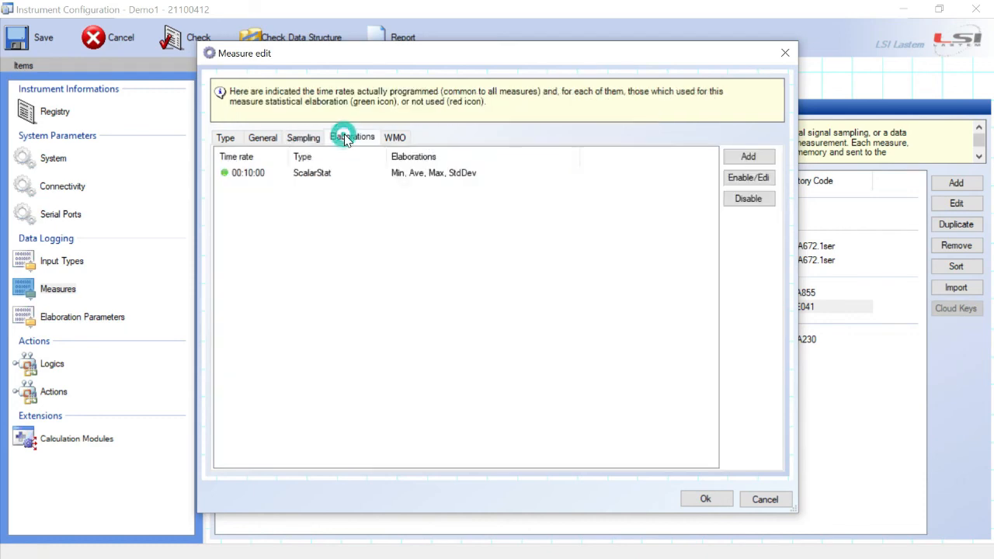
double_click(247, 174)
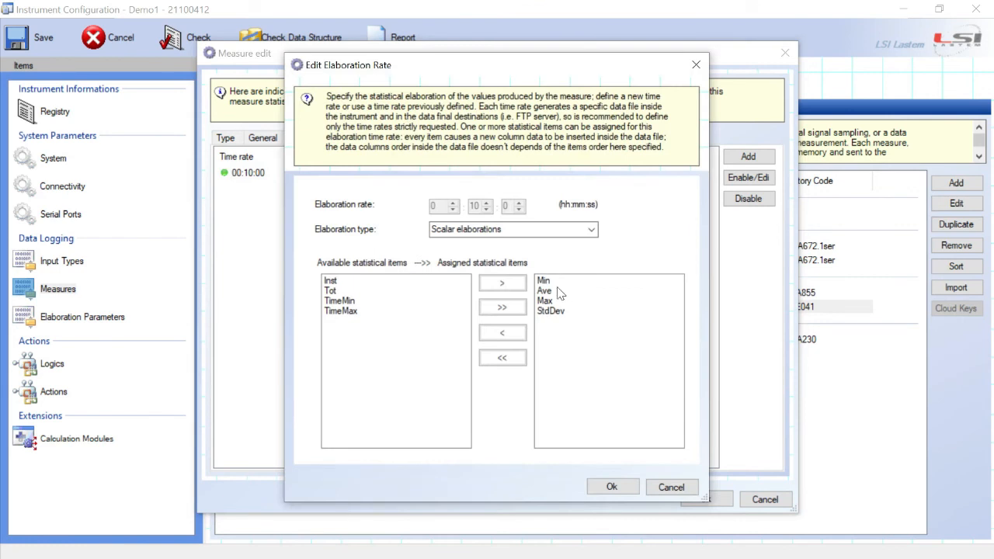
click(548, 283)
double_click(548, 282)
double_click(545, 291)
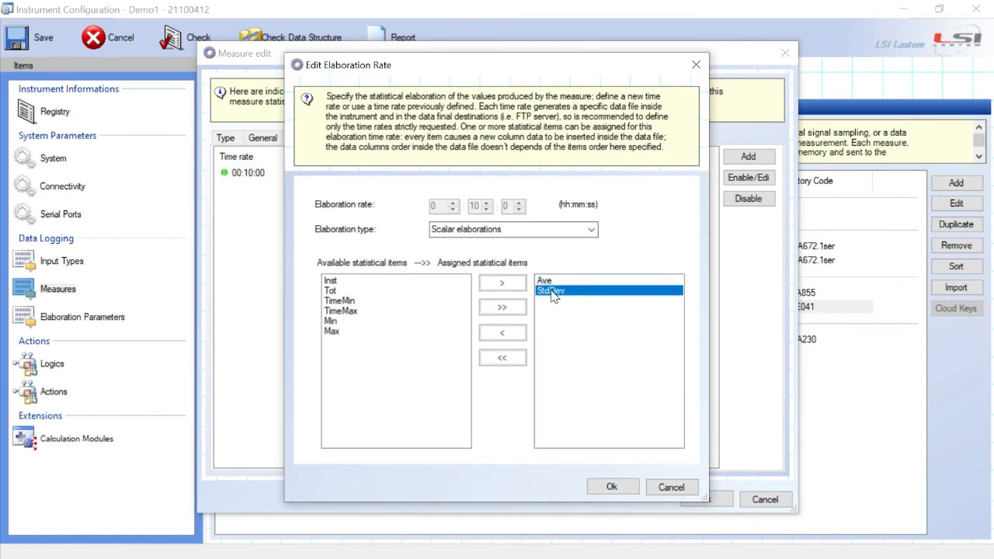
double_click(548, 290)
click(611, 486)
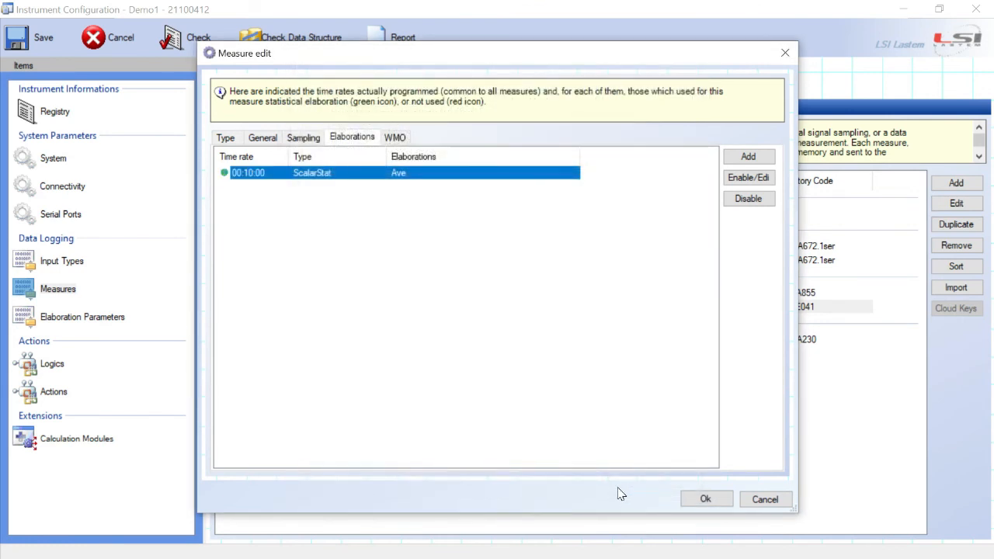
Add a 1-hour scalar elaboration rate with Min, Ave, Max and StdDev to SoilTemp and confirm the measure's edits.
click(751, 159)
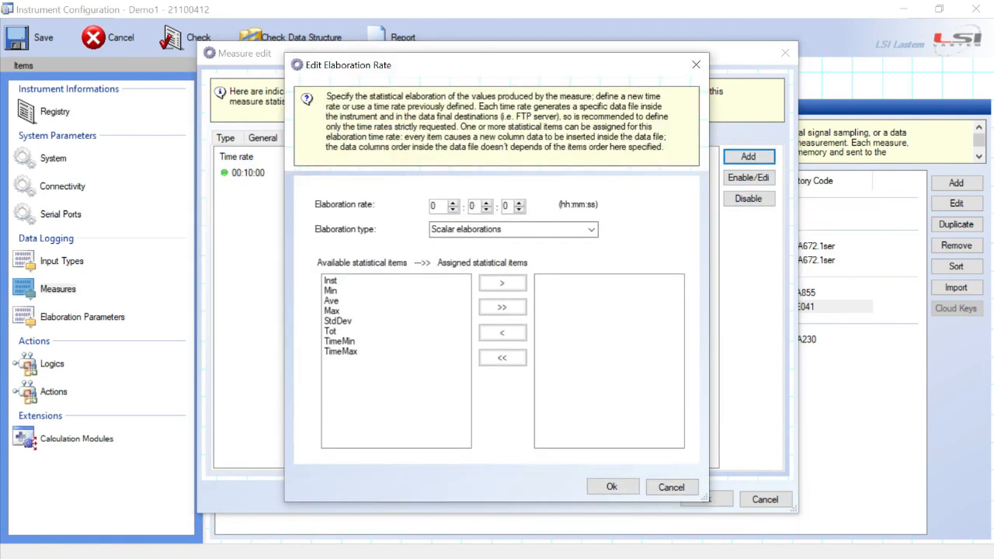
drag(442, 205, 426, 205)
text(1)
double_click(339, 291)
double_click(339, 291)
double_click(339, 291)
double_click(340, 291)
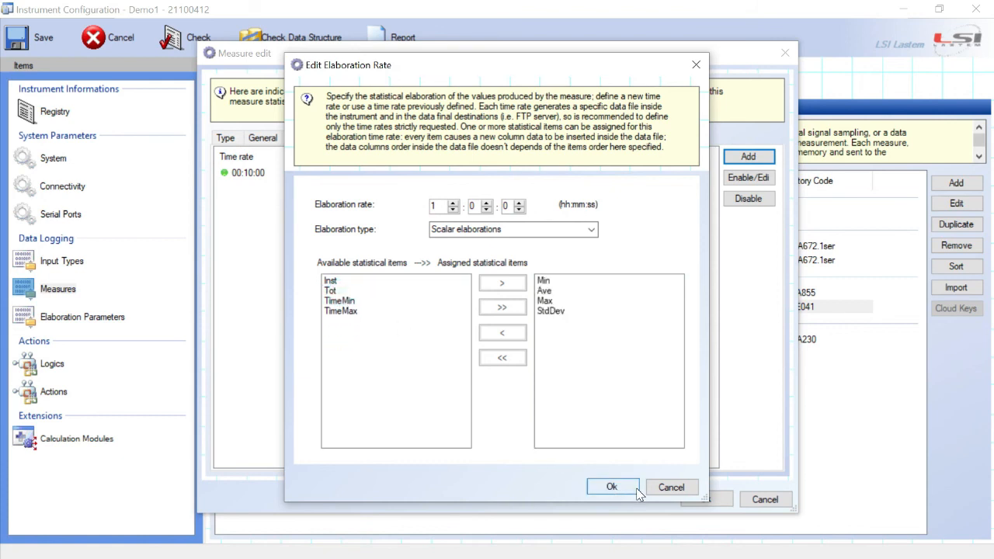
click(612, 487)
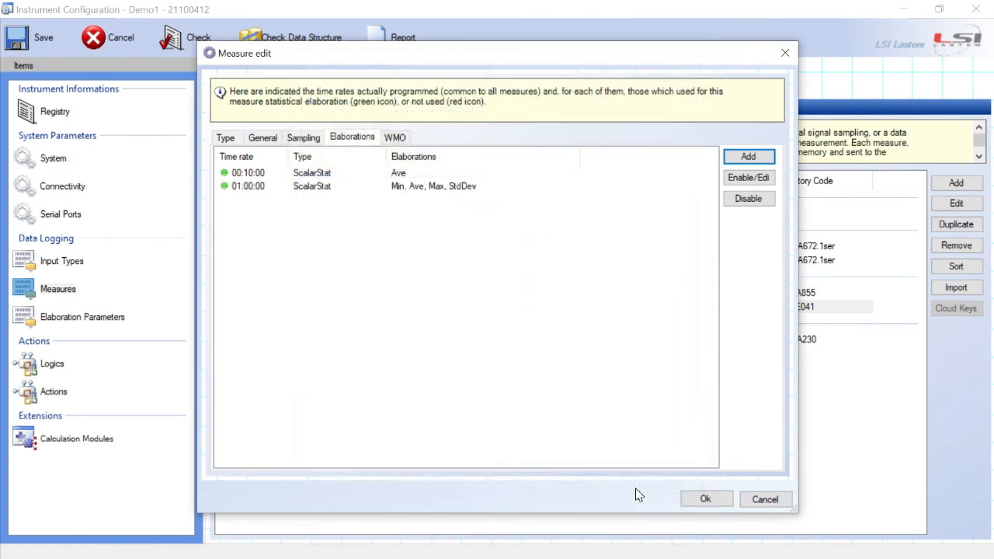
click(701, 499)
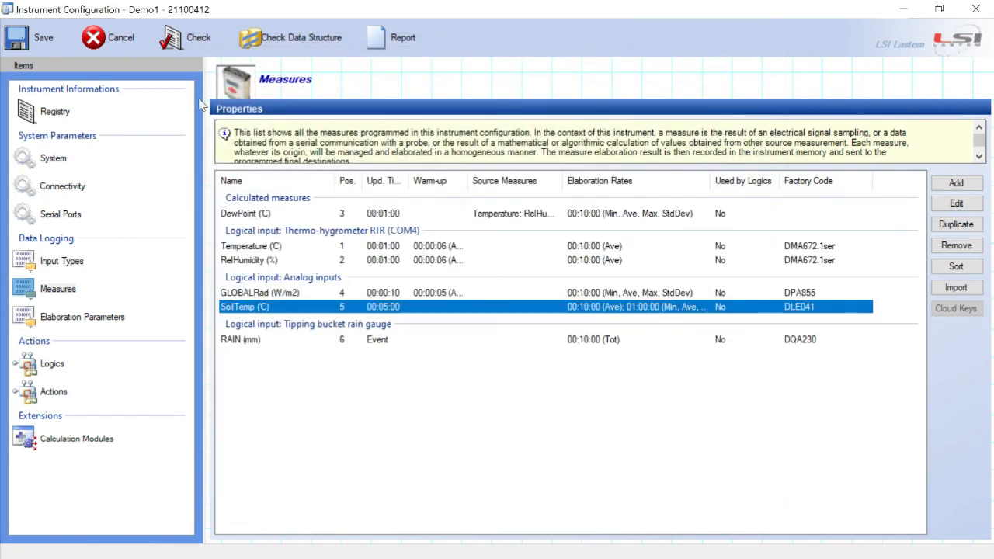
Save the Demo1 configuration despite the warnings and decline the check of the DNS, NTP and FTP connectivity parameters.
click(47, 39)
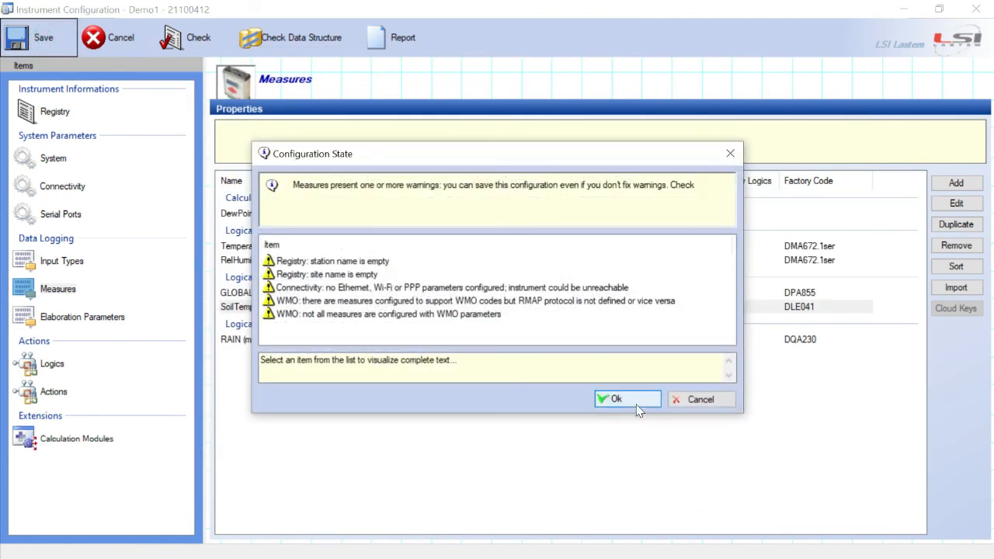
click(613, 398)
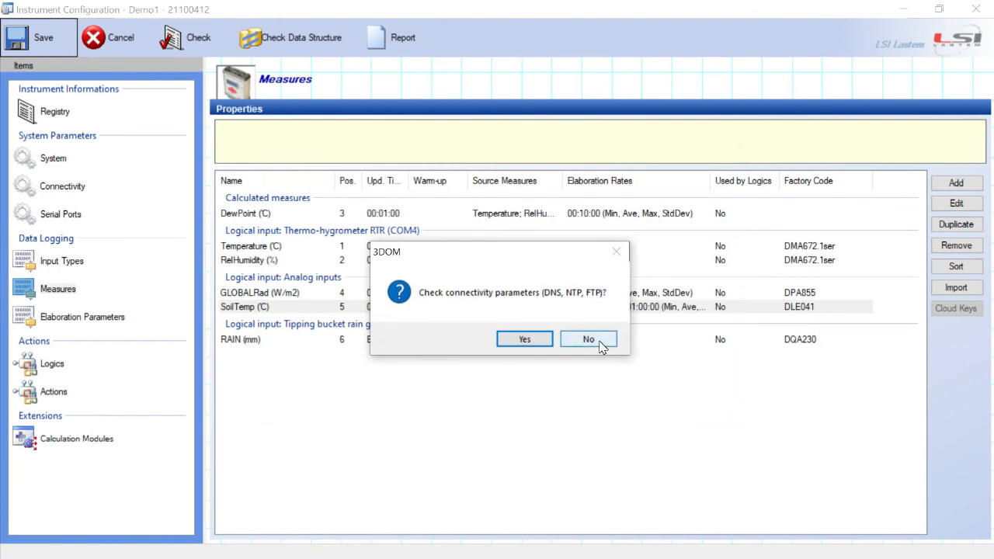
click(588, 339)
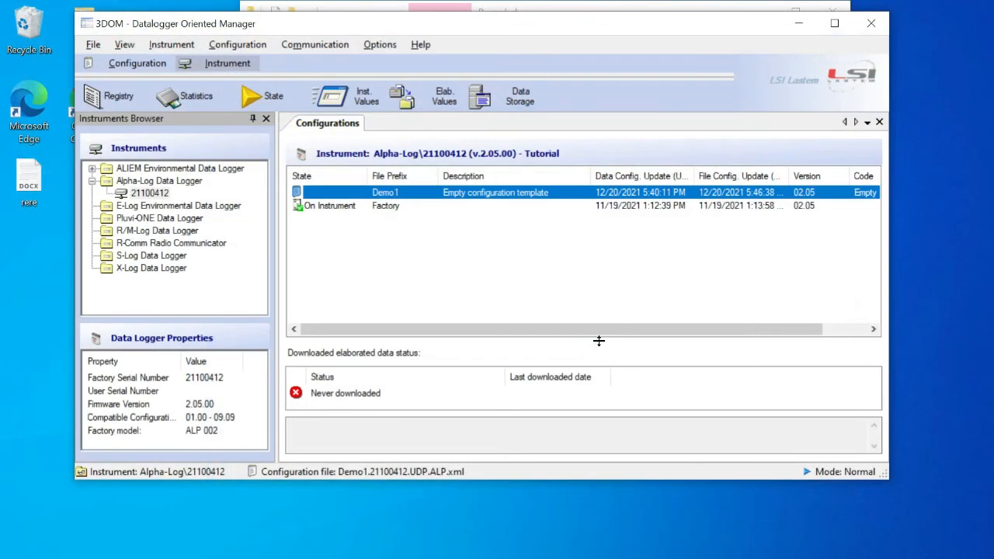